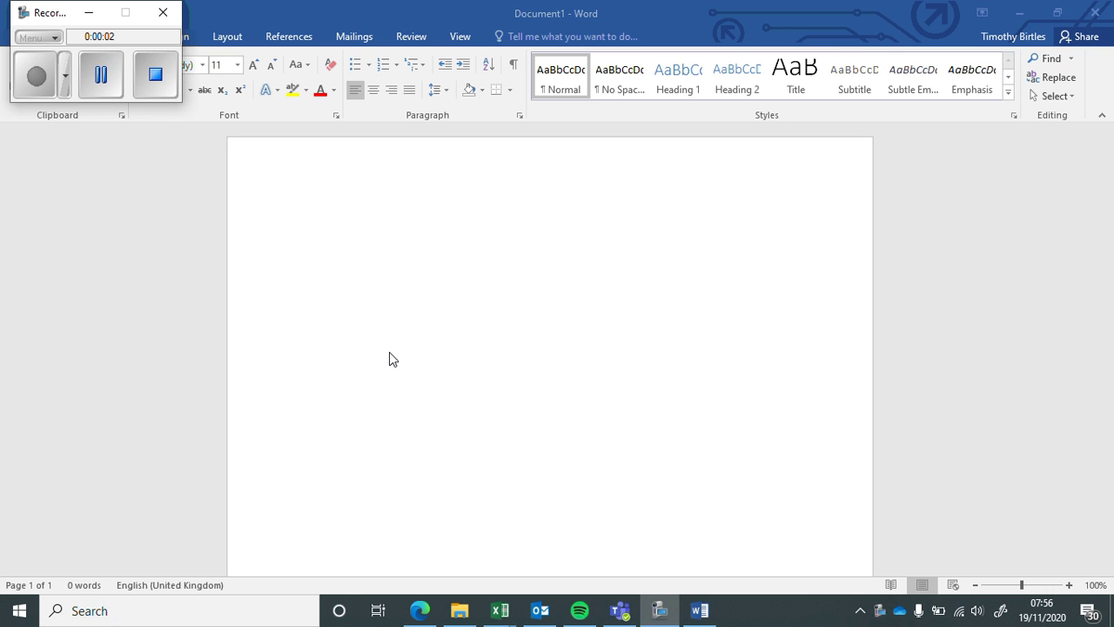
Enter the title "Kantian Ethics" at the start of the blank document.
left_click(597, 290)
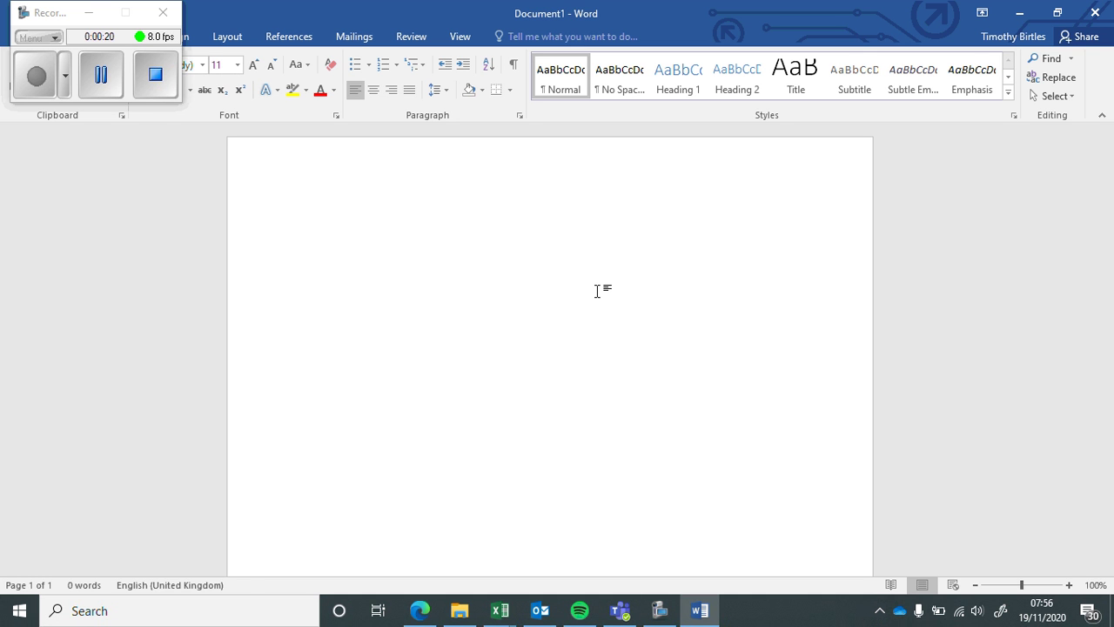
type("Kantian ")
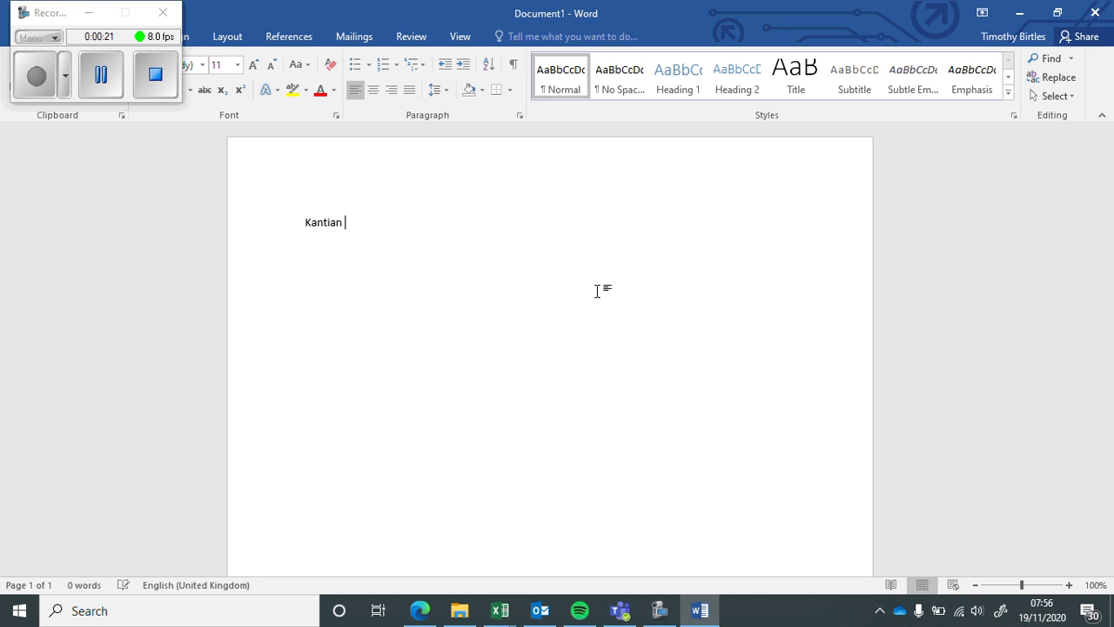
type("Ethics")
key("Return")
Add the quoted essay statement 'A succesfful ethical system can never be based solely upon reason' below the title.
type("'S")
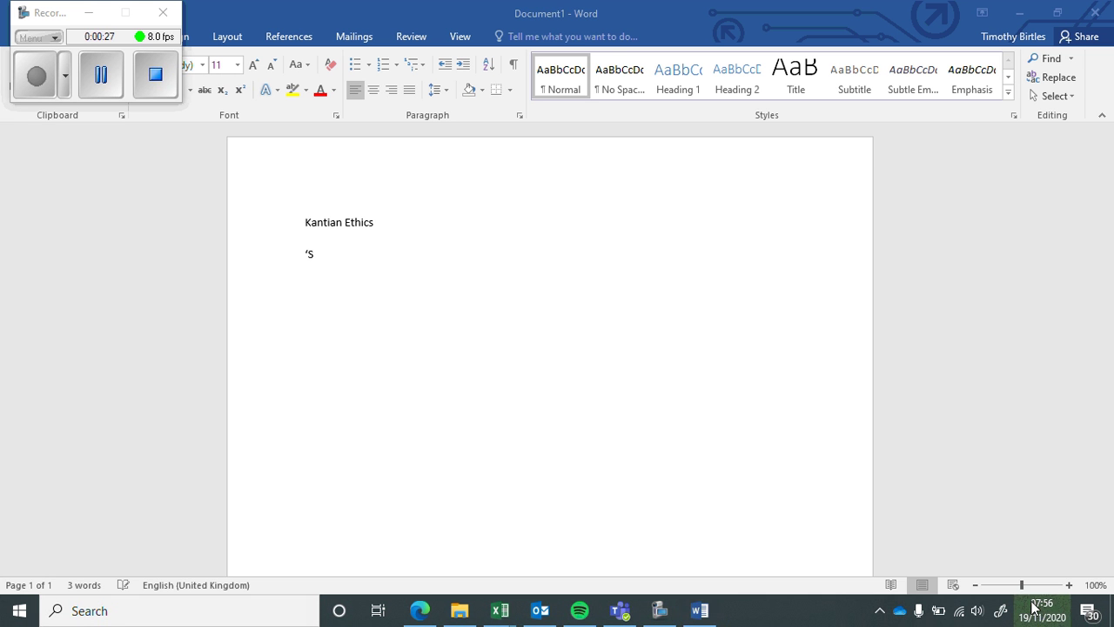
left_click(1042, 610)
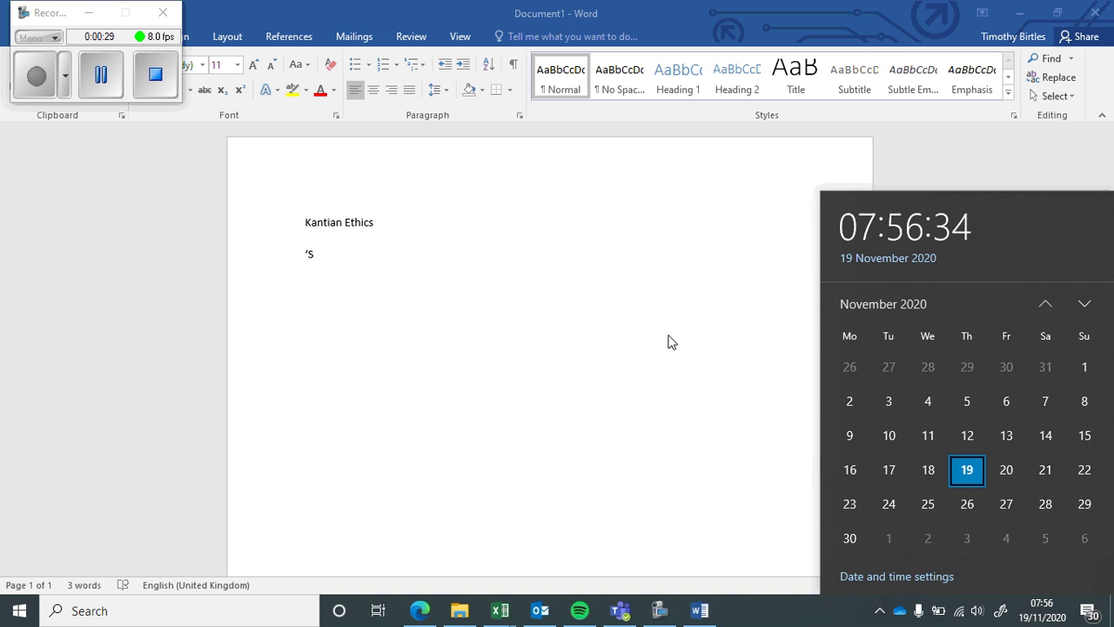
left_click(513, 250)
key("BackSpace")
type("A")
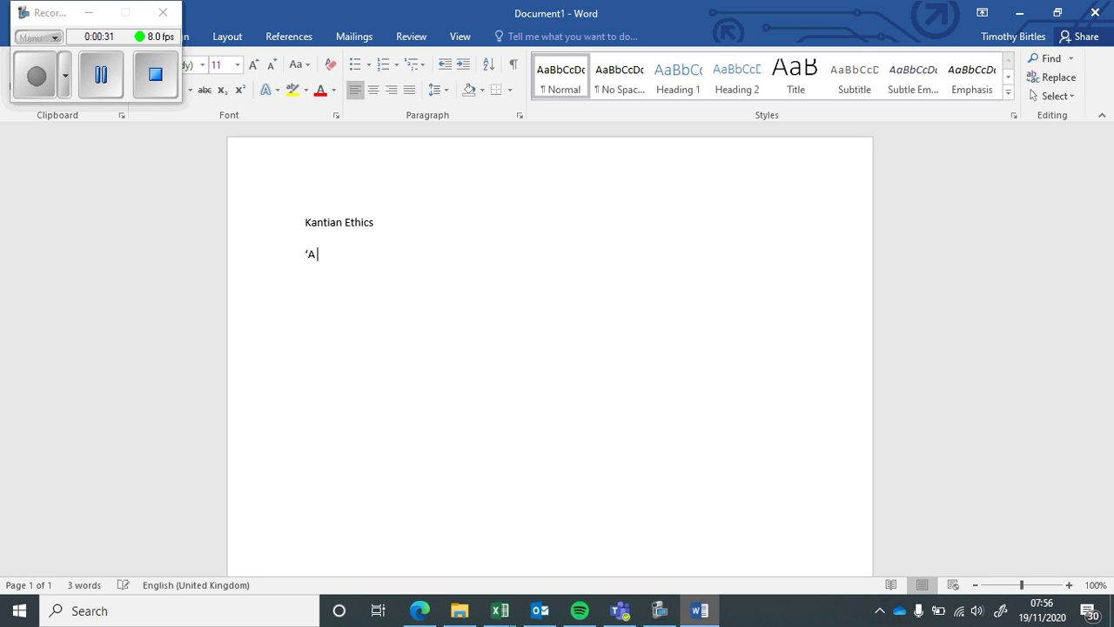
type(" successful ethical system ca")
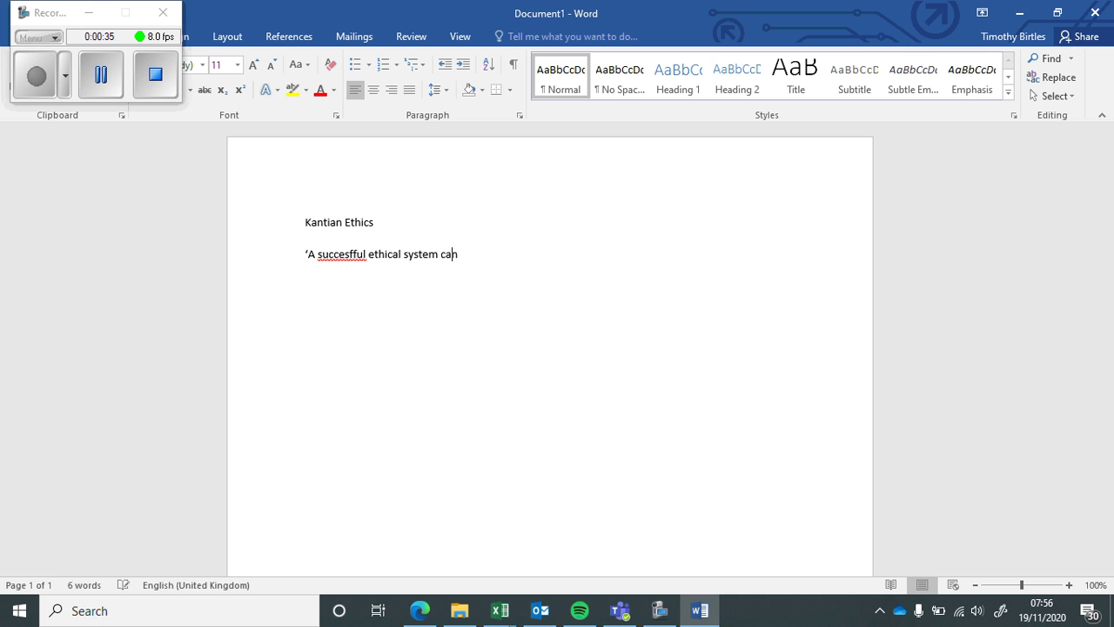
type("n never be based")
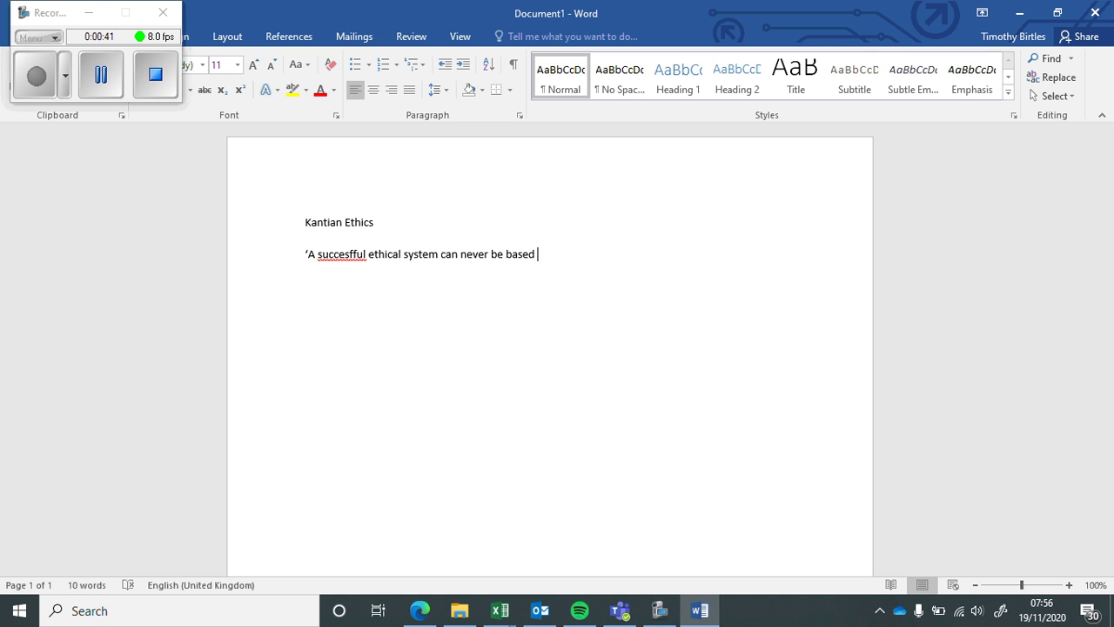
type(" solely upon reason'")
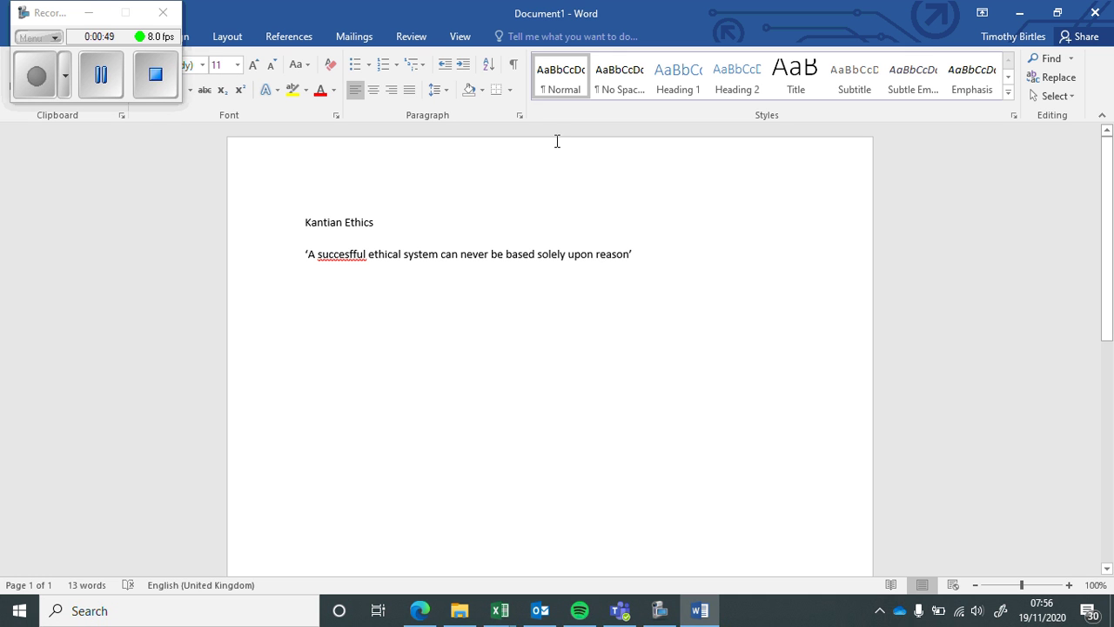
Correct the misspelled word in the quoted statement to "successful" and start a new line below the statement.
right_click(345, 254)
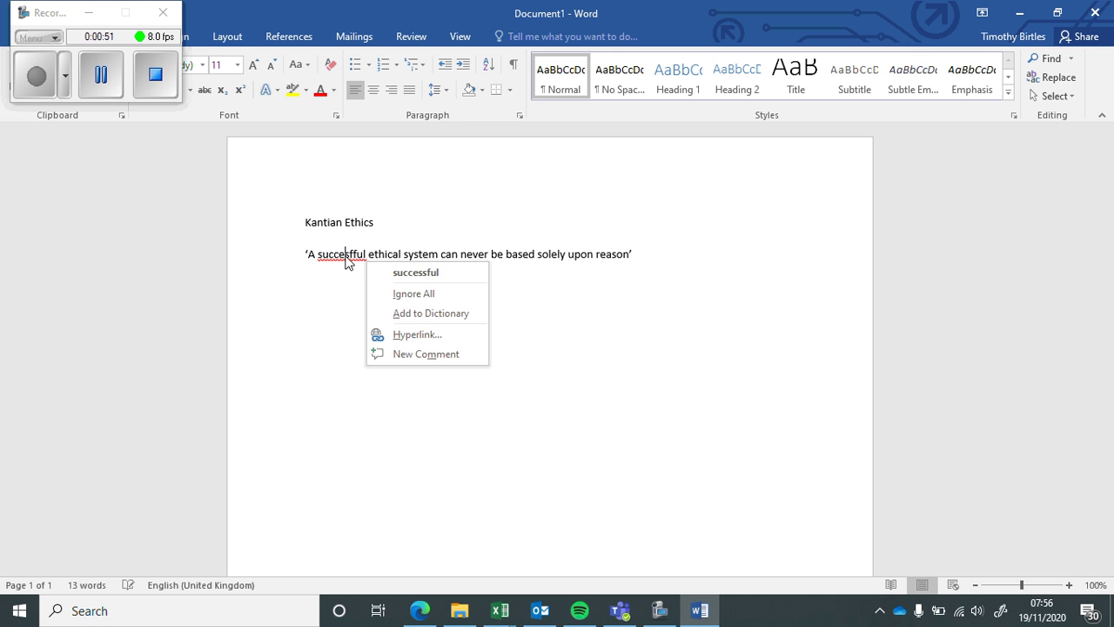
left_click(386, 272)
left_click(657, 256)
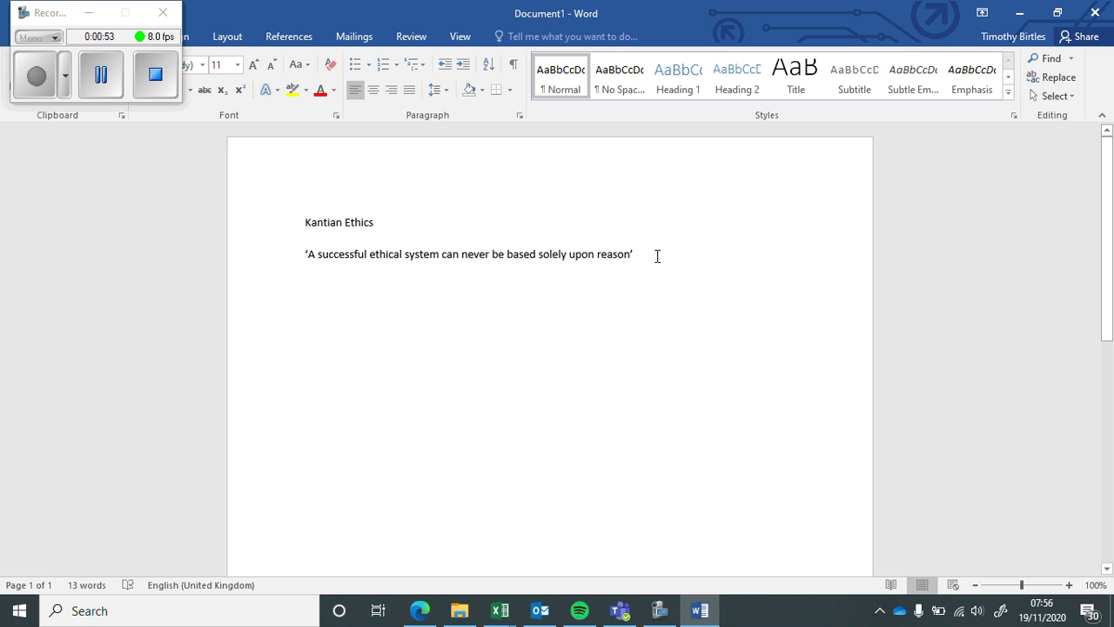
key("Return")
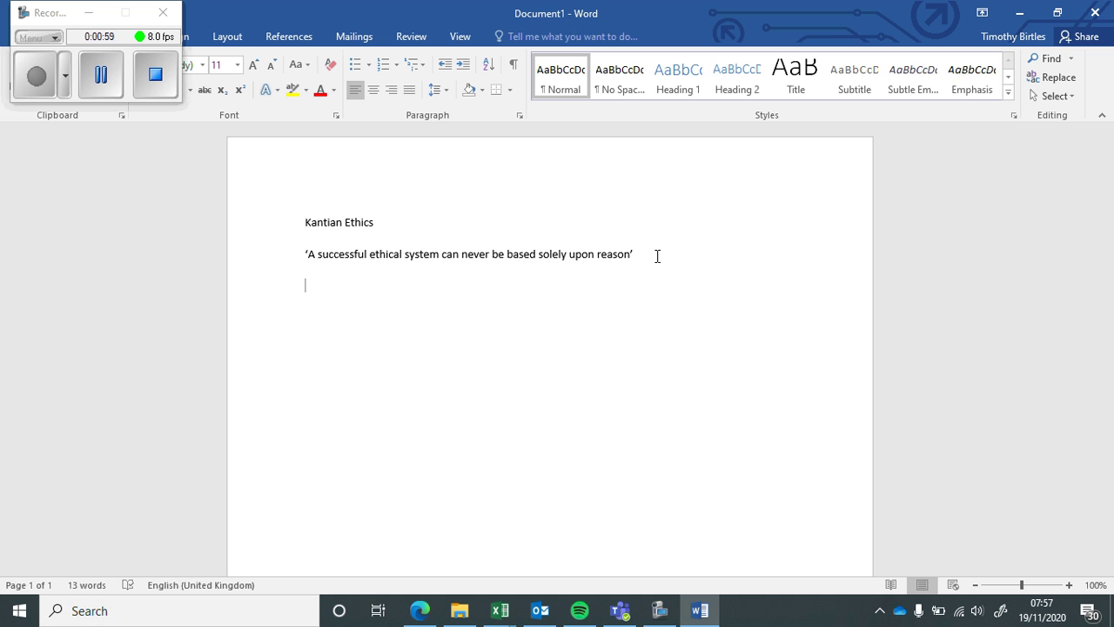
scroll(657, 255, "up", 4, "ctrl")
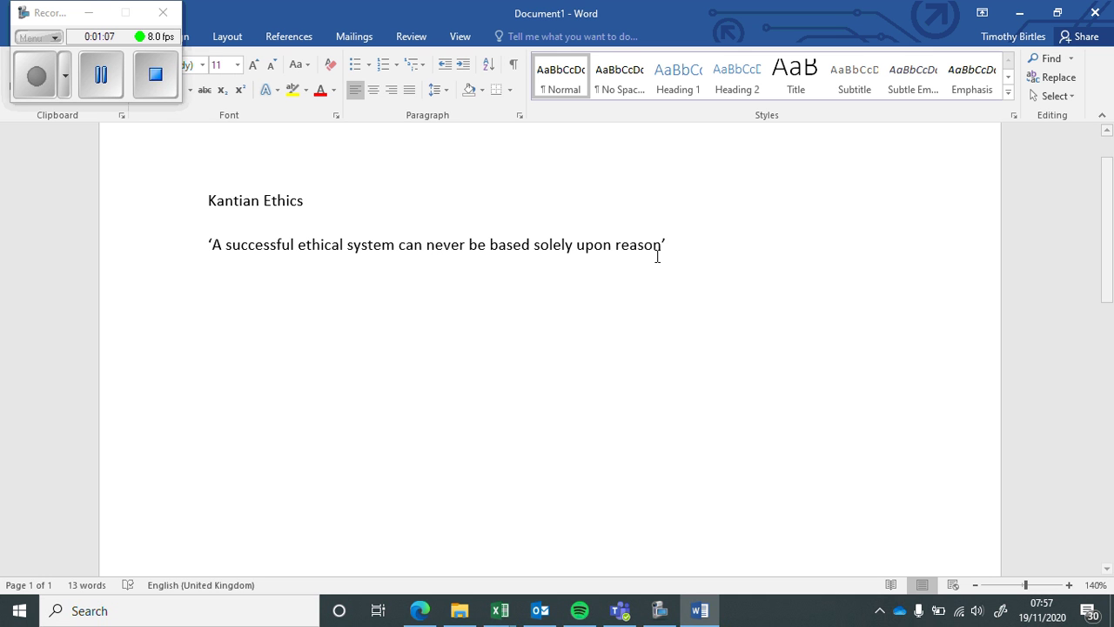
type("D")
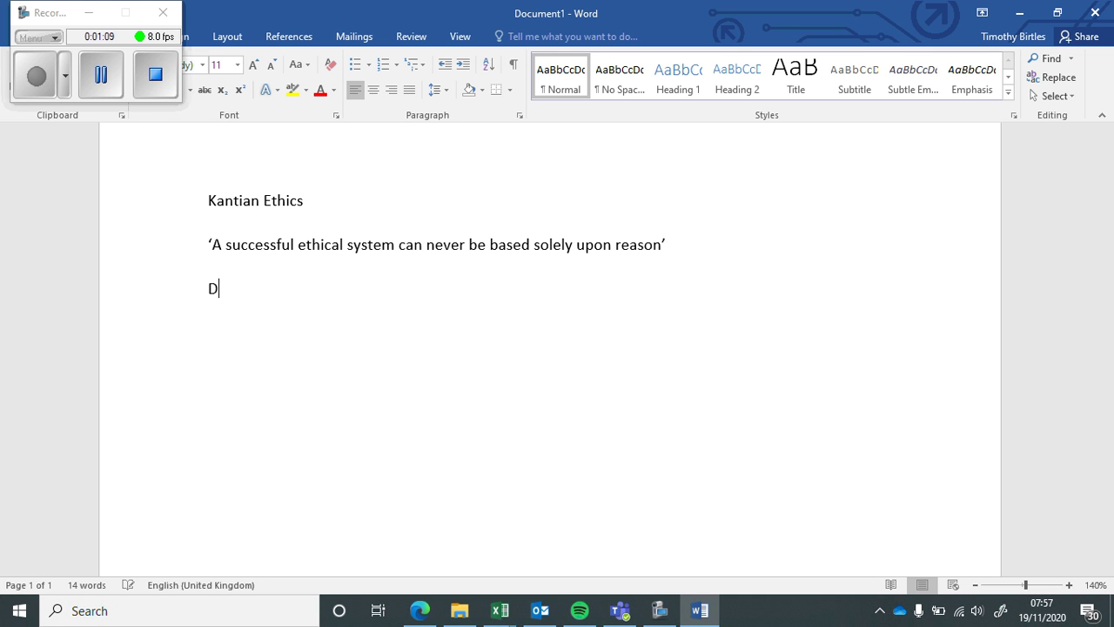
type("oes Kantian ethics work?")
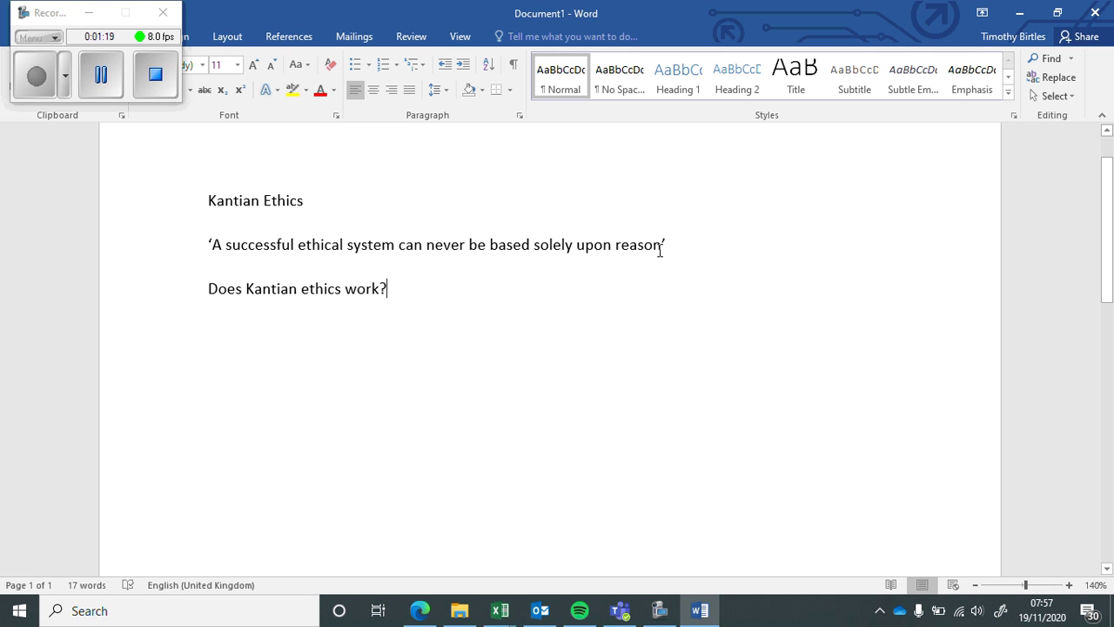
left_click_drag(668, 248, 542, 252)
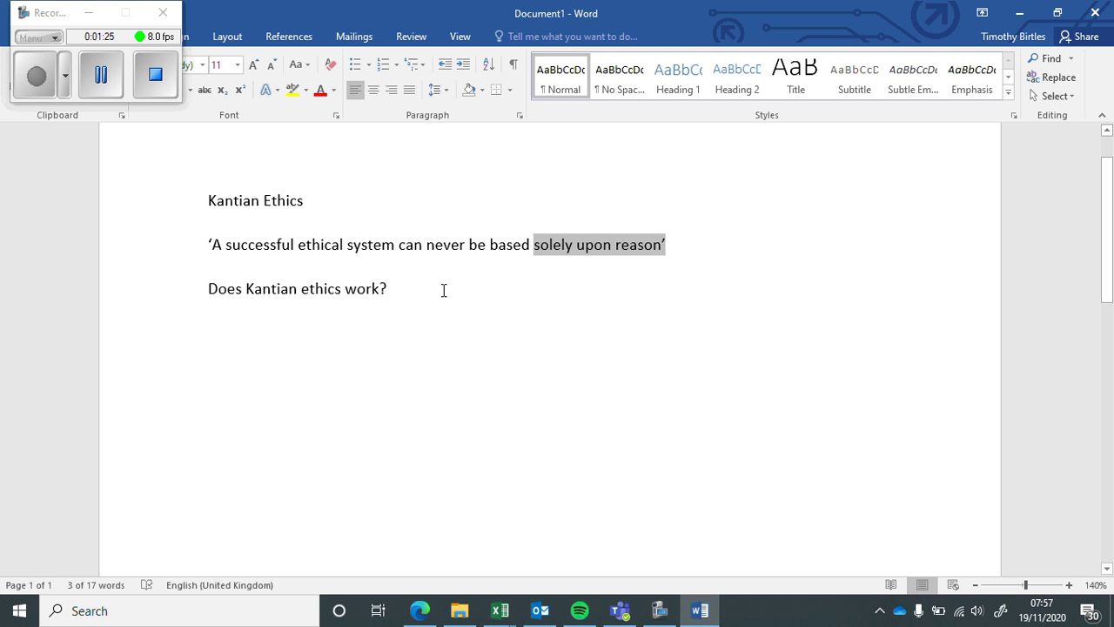
left_click_drag(442, 289, 218, 298)
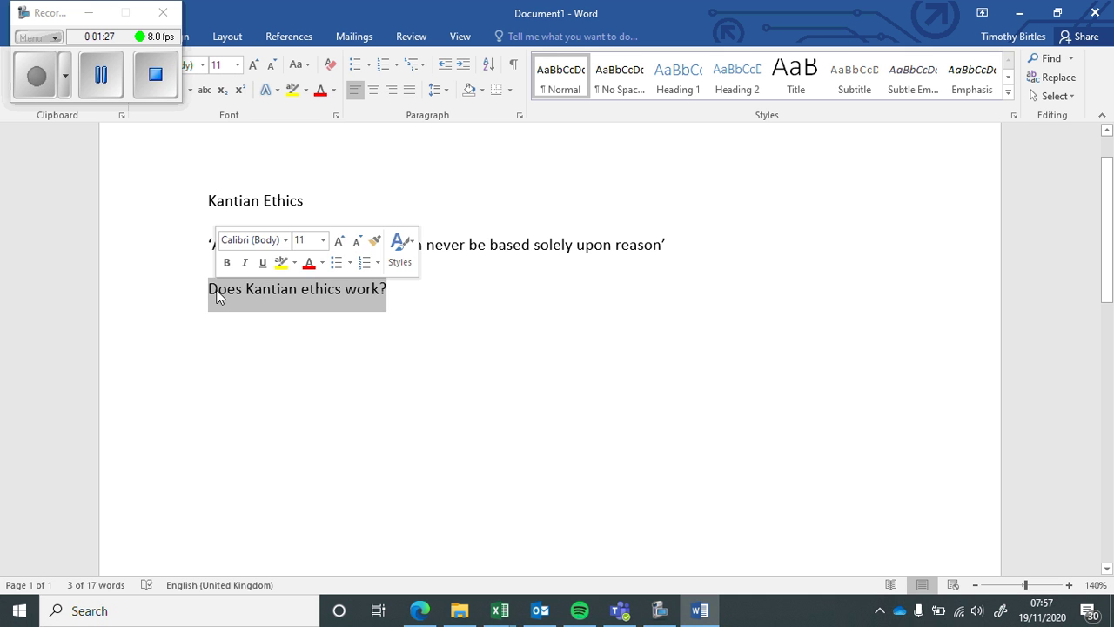
key("BackSpace")
Add the heading "Opening paragraph" below the quoted statement, with the line "Intro -" beneath it.
type("Opening")
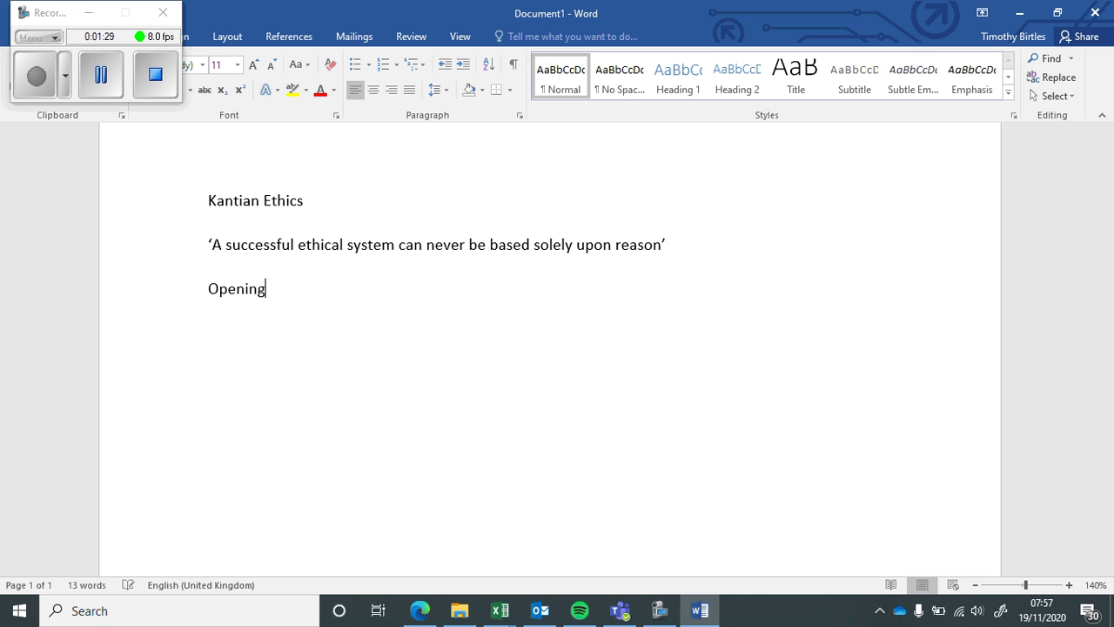
type(" paragraph")
key("Return")
type("Intro")
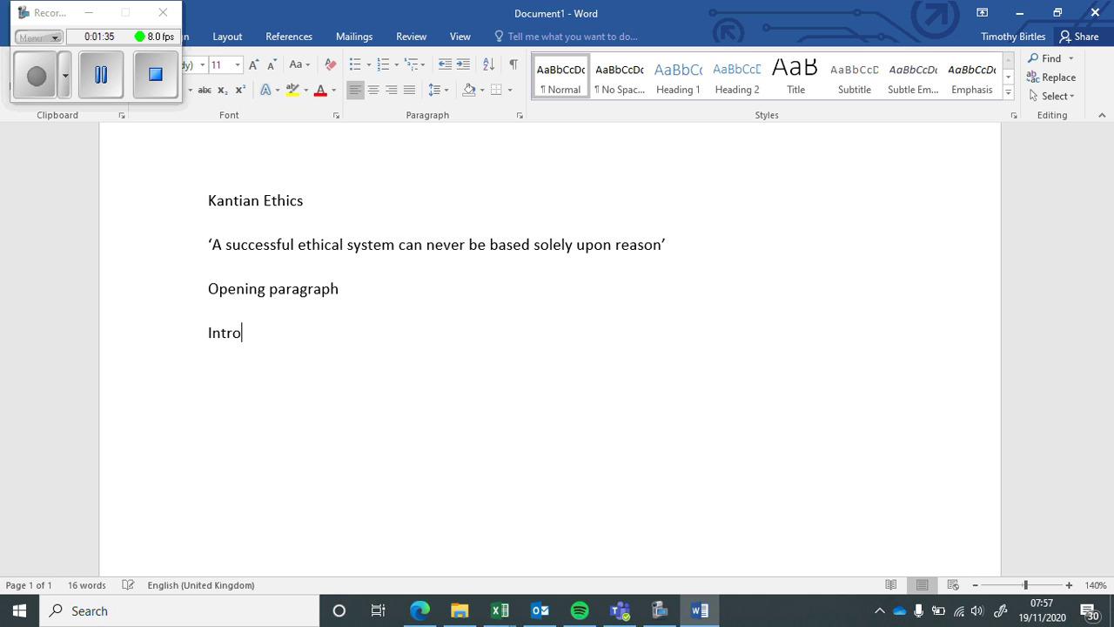
type(" -")
key("Return")
List "Kant – normative – duty – reason – deontological – good will." under the intro line, followed by the line "OPINION!".
type("Kant - normati")
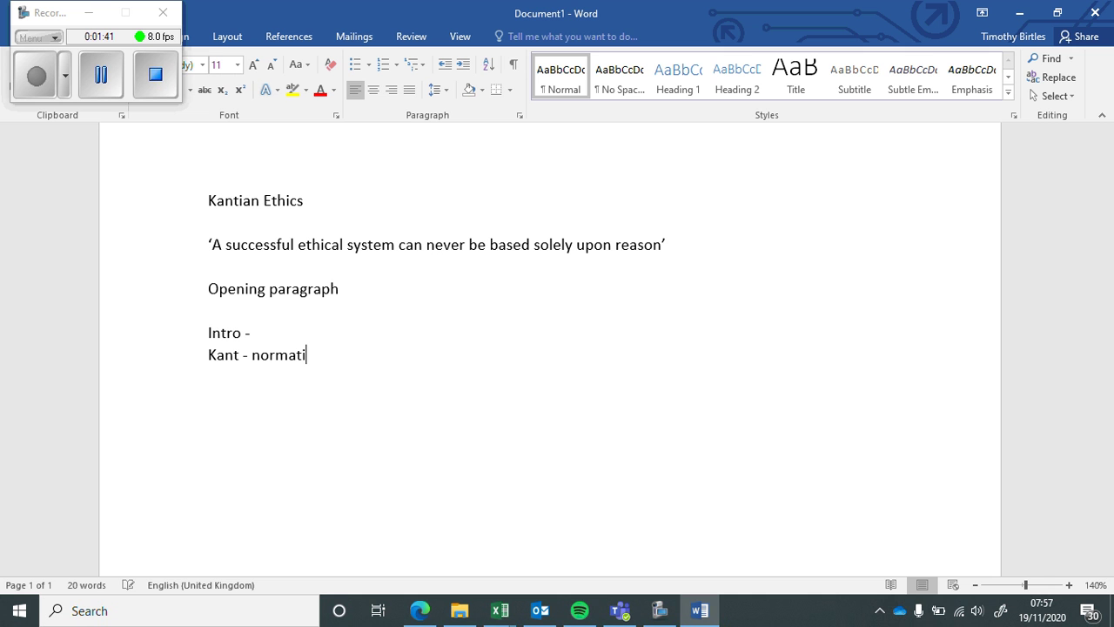
type("ve -")
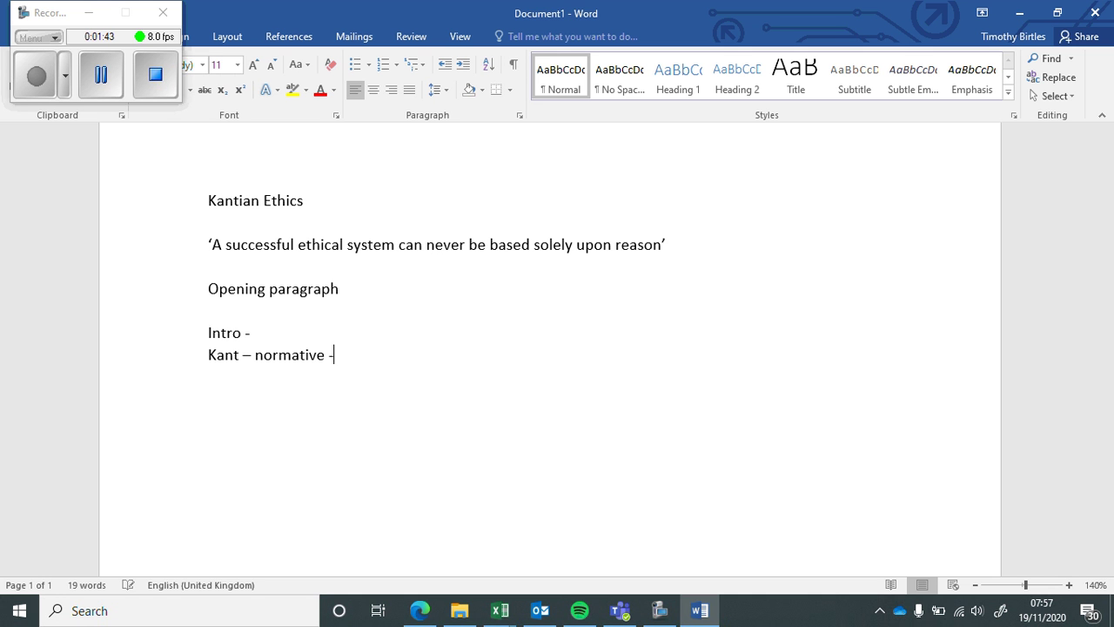
type(" duty - reason - deont")
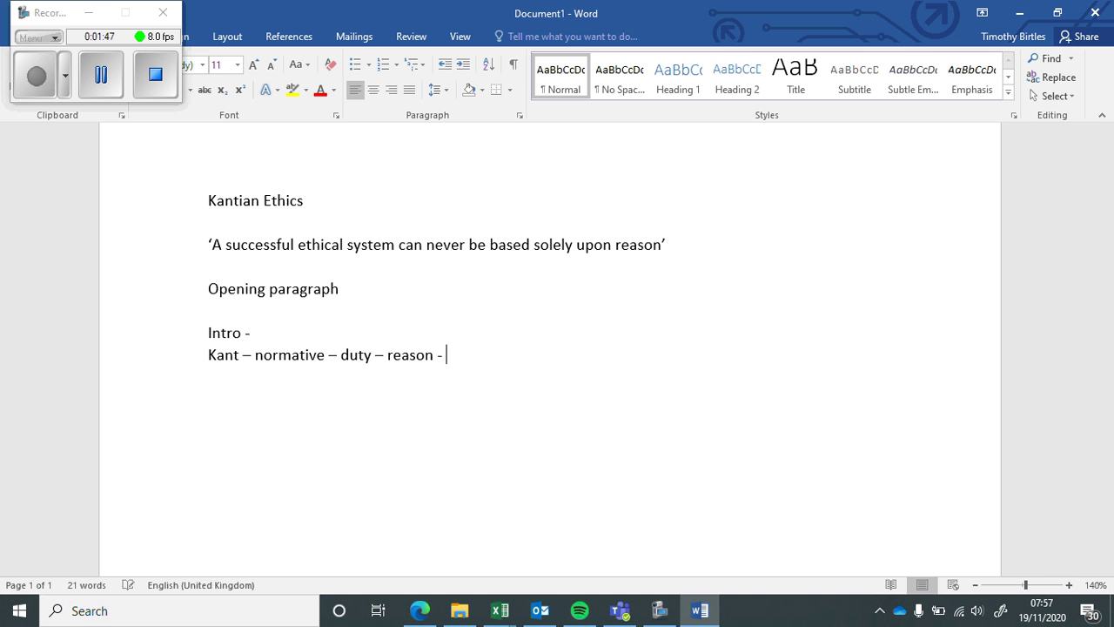
type("ological - ")
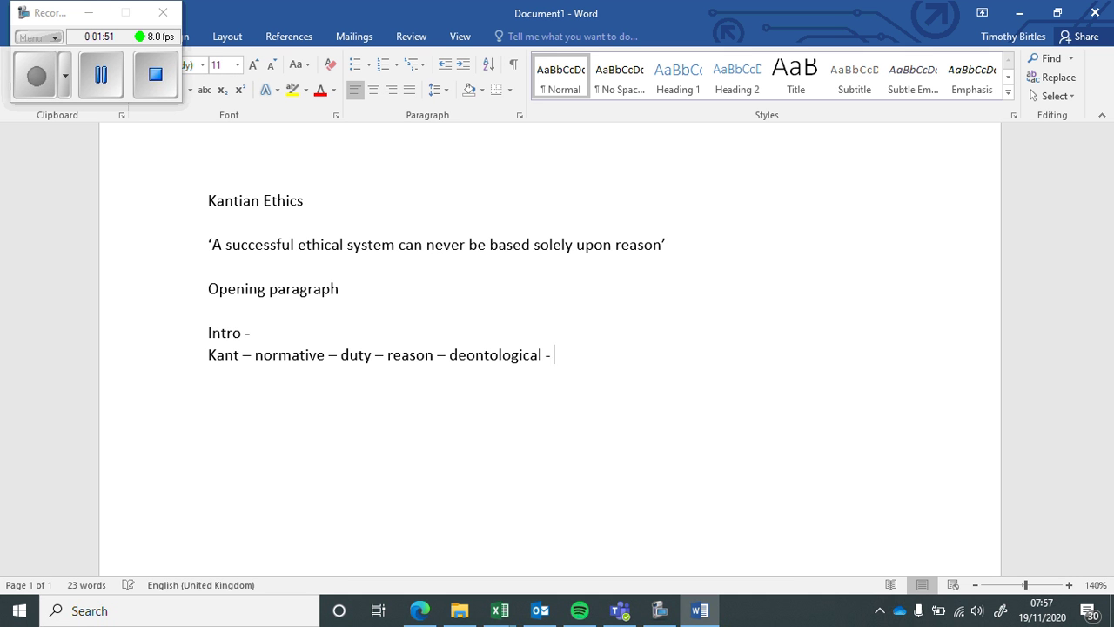
type("good will.")
key("Return")
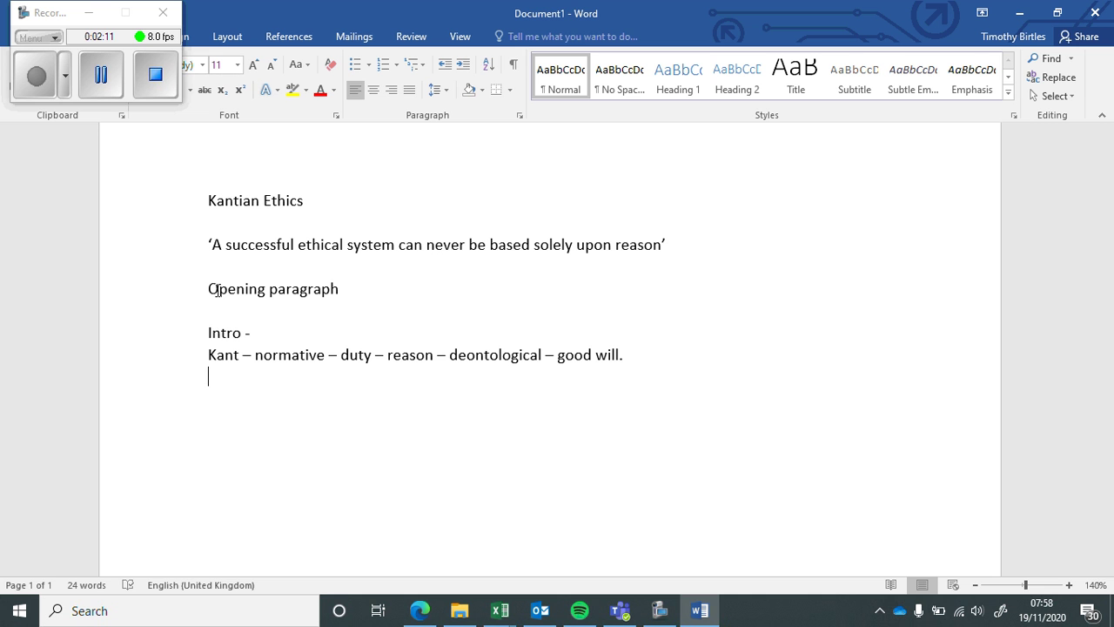
type("OPINION!")
key("Return")
Add the heading "Next paragraph" to the outline, with the line "A01 – Categorical imperative -" beneath it.
type("Nextp")
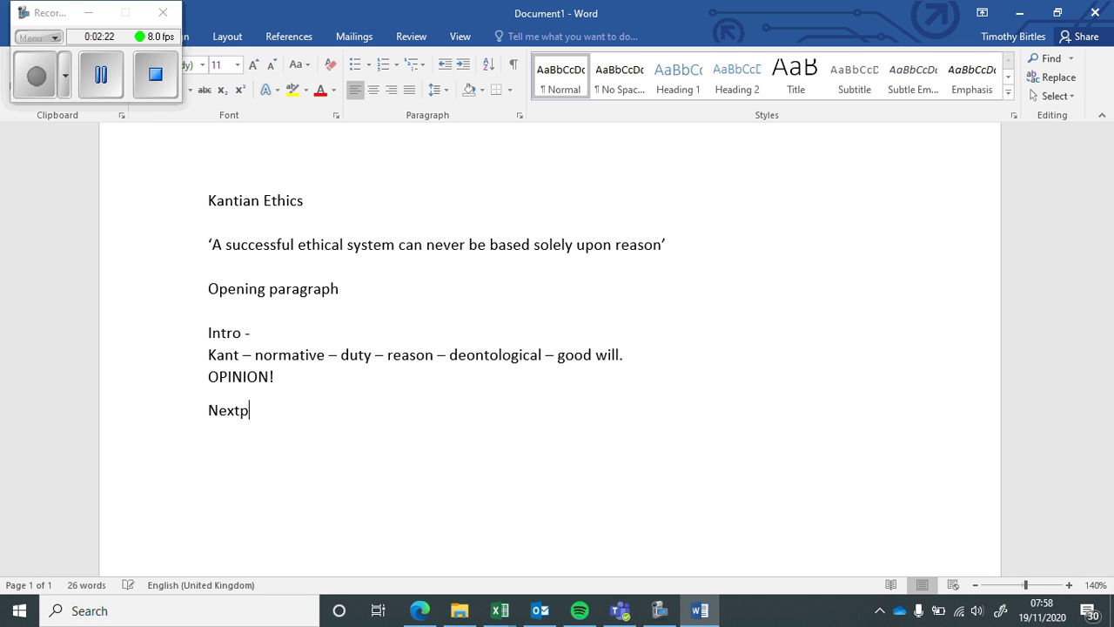
key("BackSpace")
type("paragraph")
key("Return")
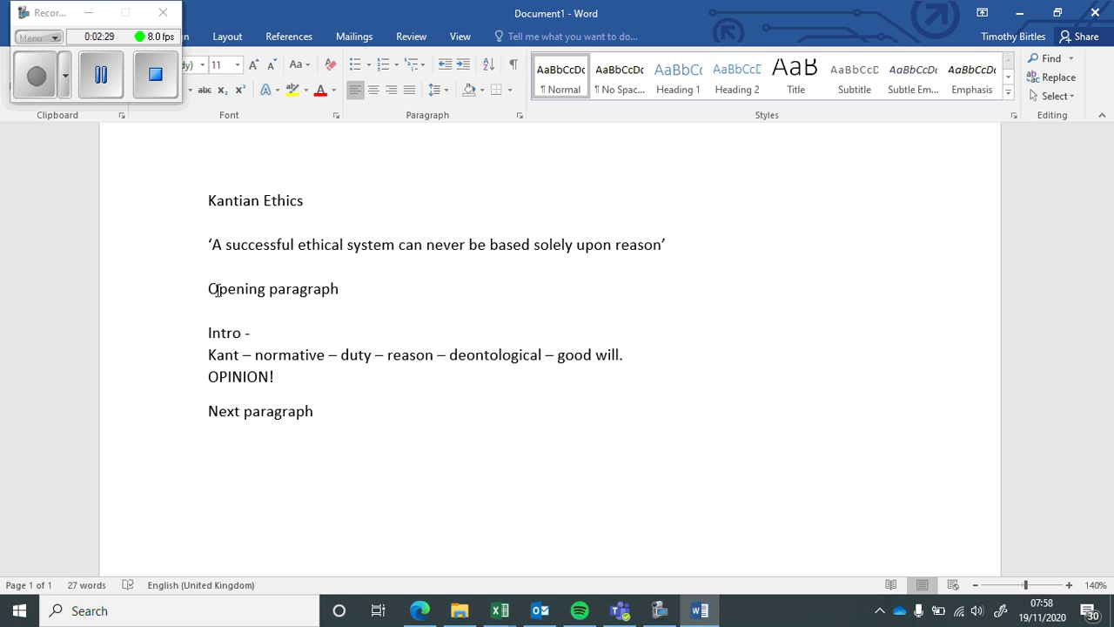
type("A01 - ")
type("Categorical imperative -")
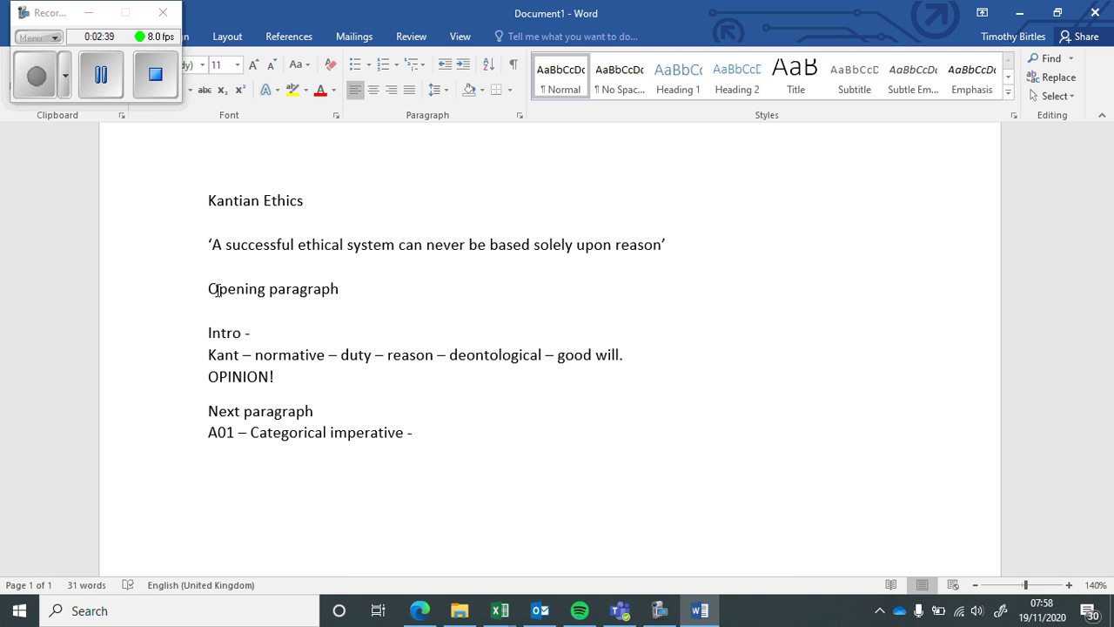
key("Return")
Add the line "Universalizability – Kant's Quote – explain with an example" under the categorical imperative line.
type("Univers")
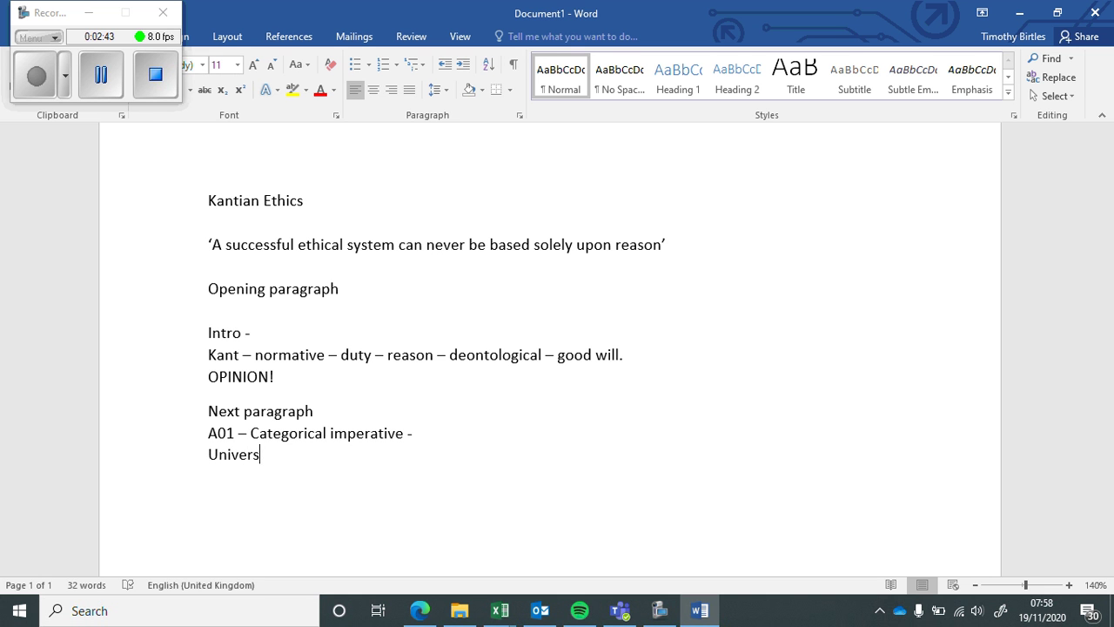
type("alizability")
type(" - ")
type("Kant'")
type("s")
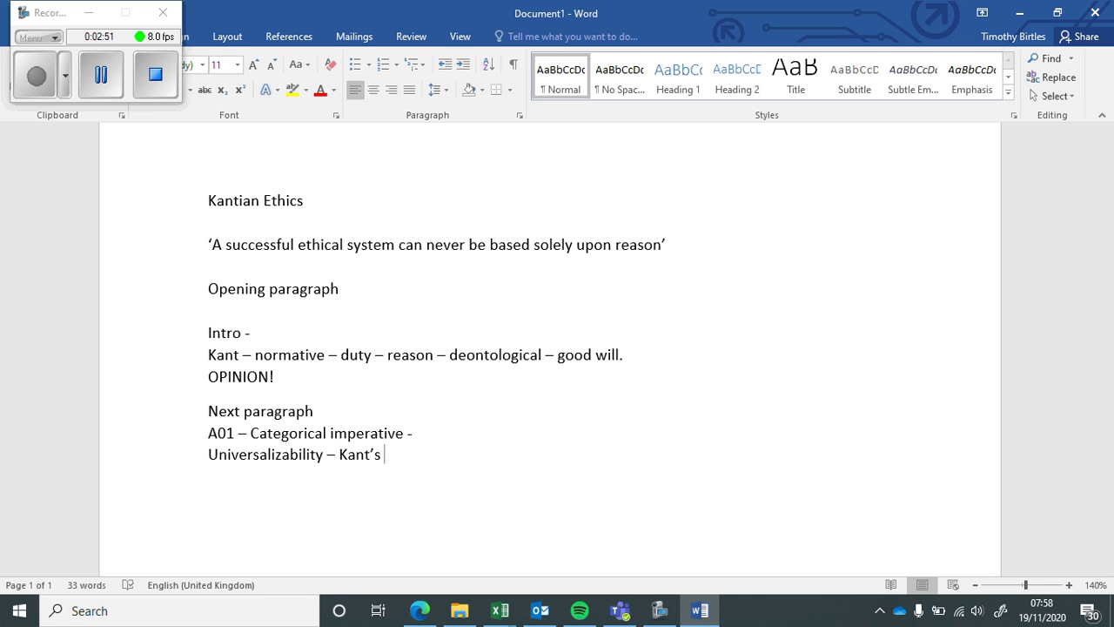
type(" Quote - explai")
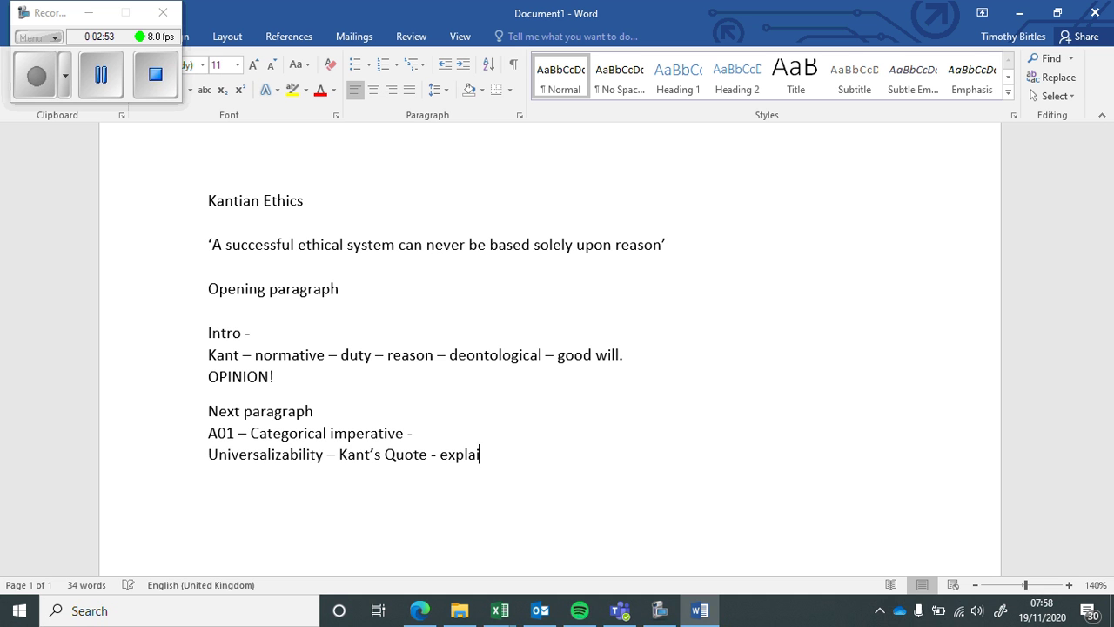
type("n with an example")
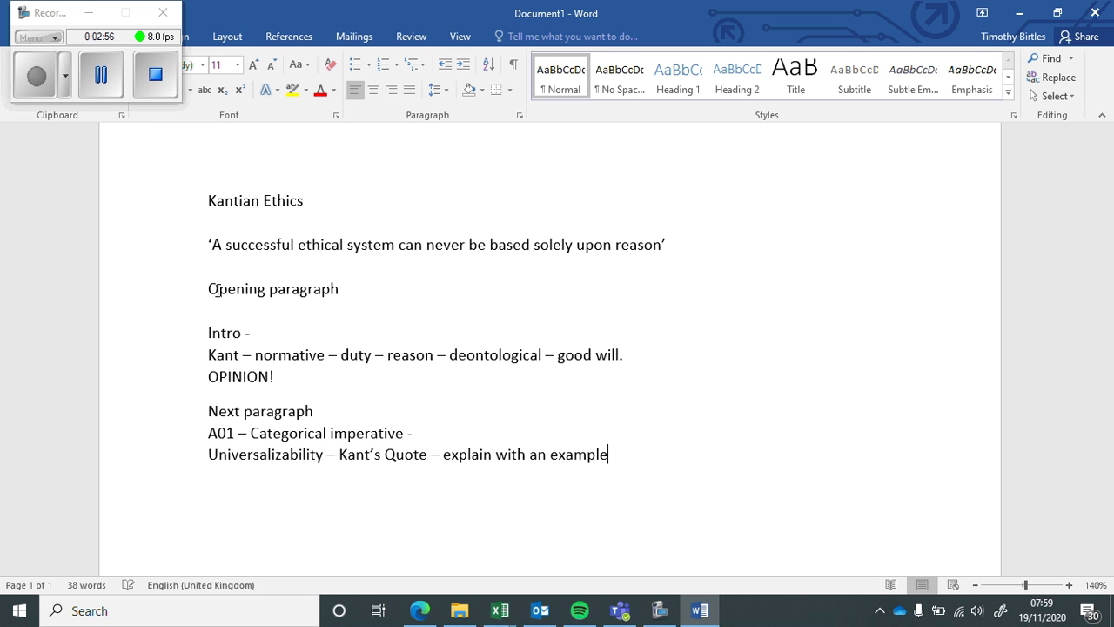
key("Return")
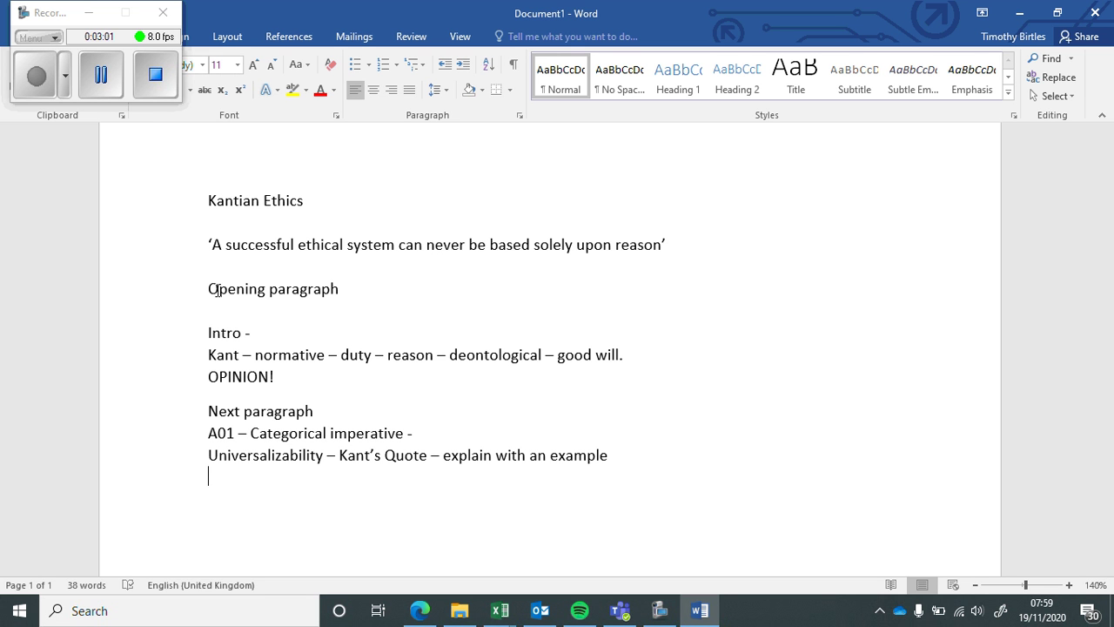
Add the line "End never solely as a means – kant's quote – explain with an example" below the universalizability line.
type("End never solely as a ")
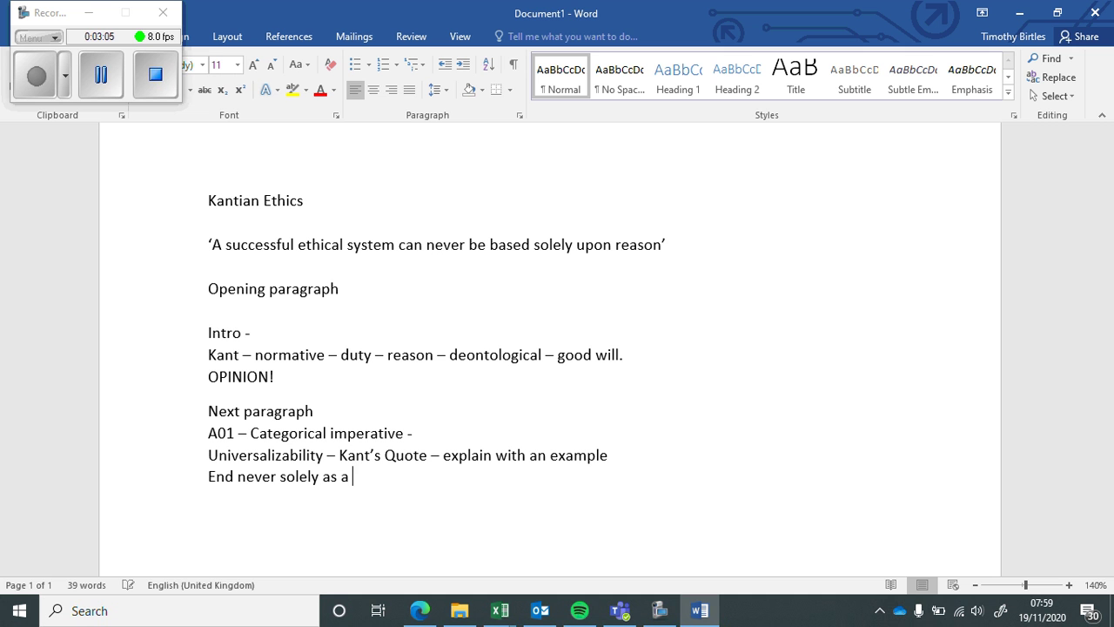
type("means - kant")
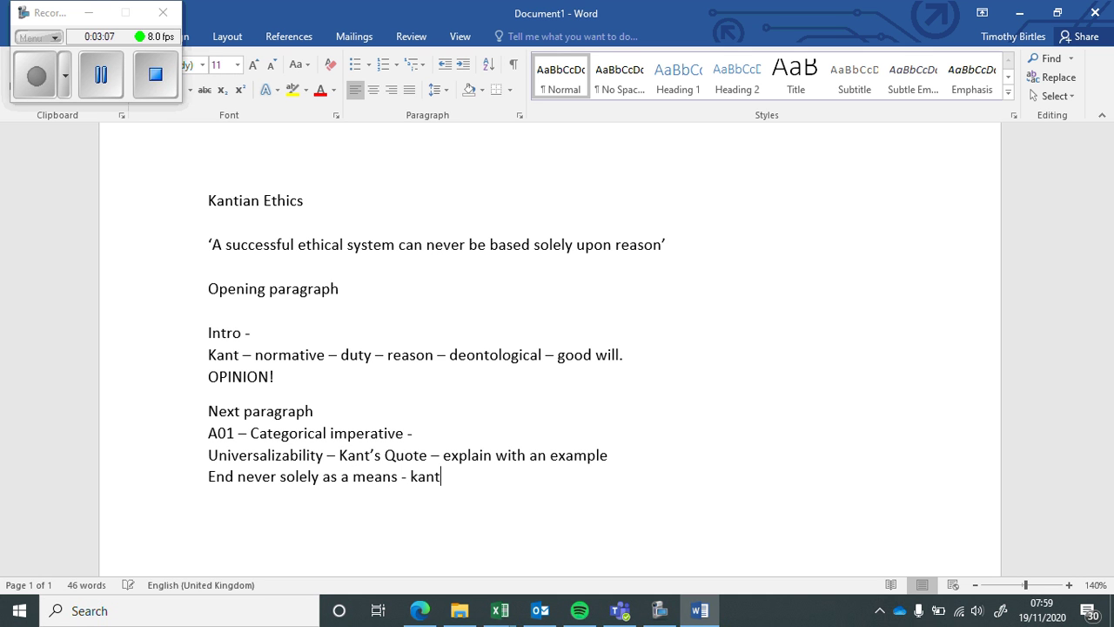
type("'s quote -")
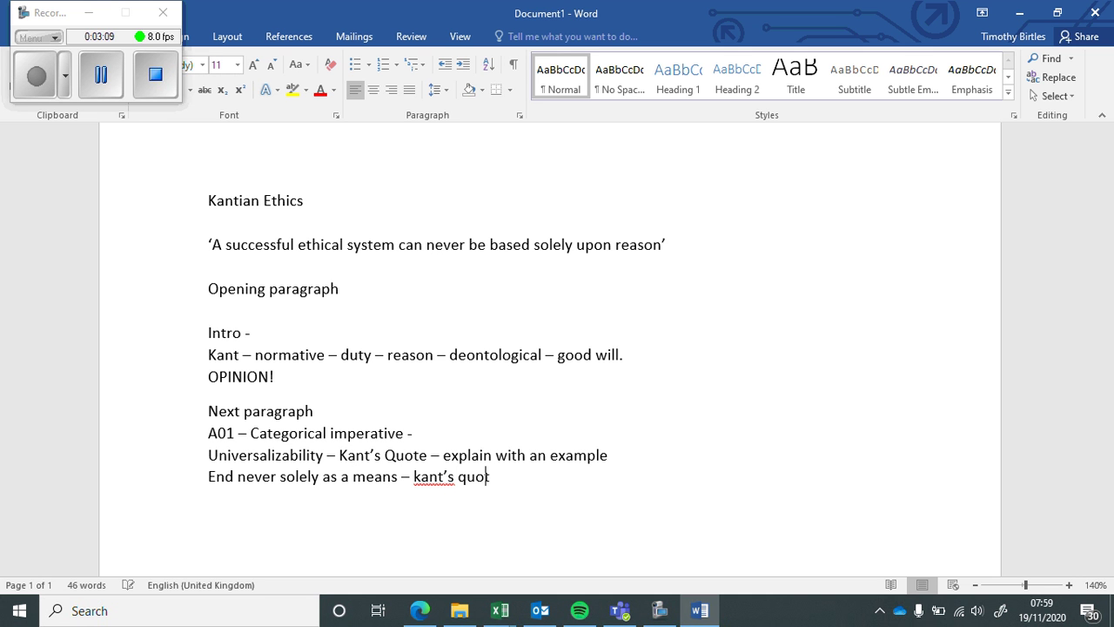
type(" explain wi")
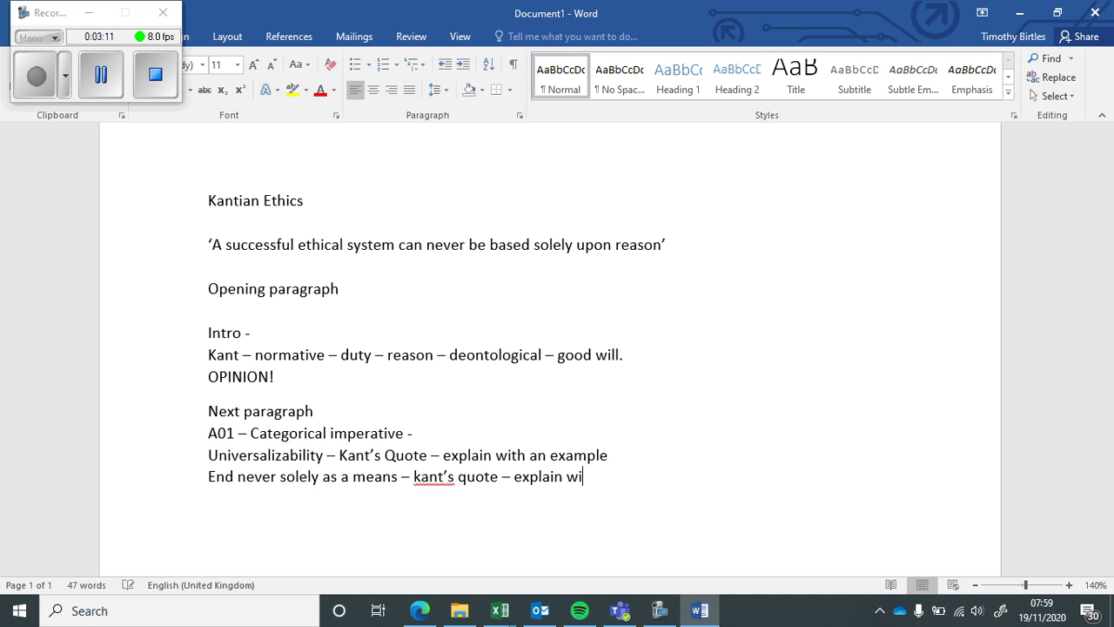
type("th an example")
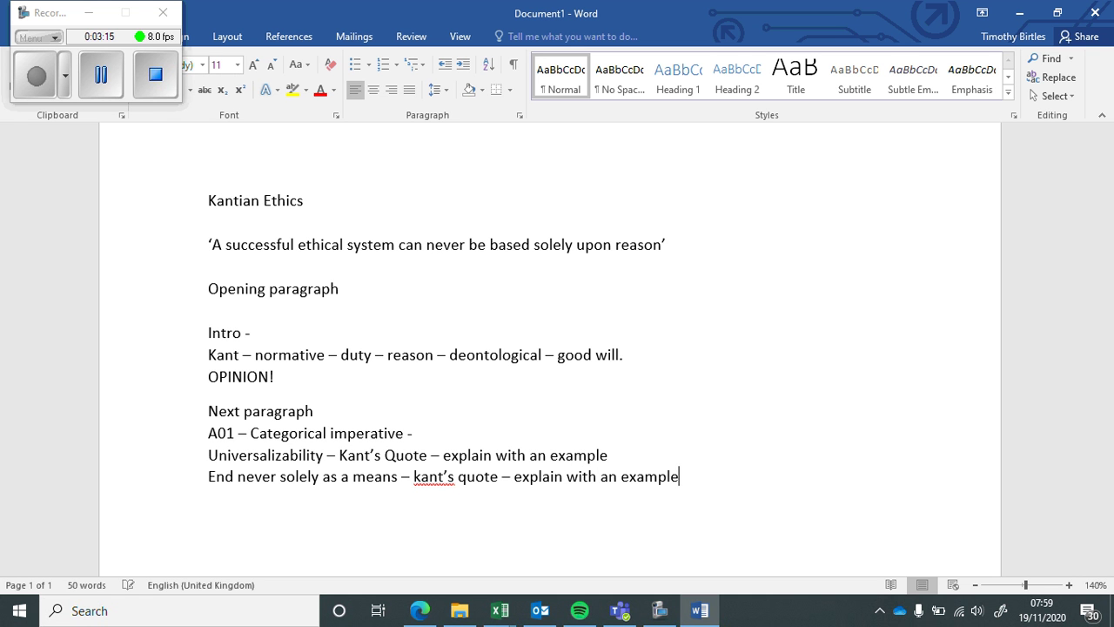
Add the line "Kingdom of ends – Kant's quote – explain with an example" to the categorical imperative notes.
key("Return")
type("King")
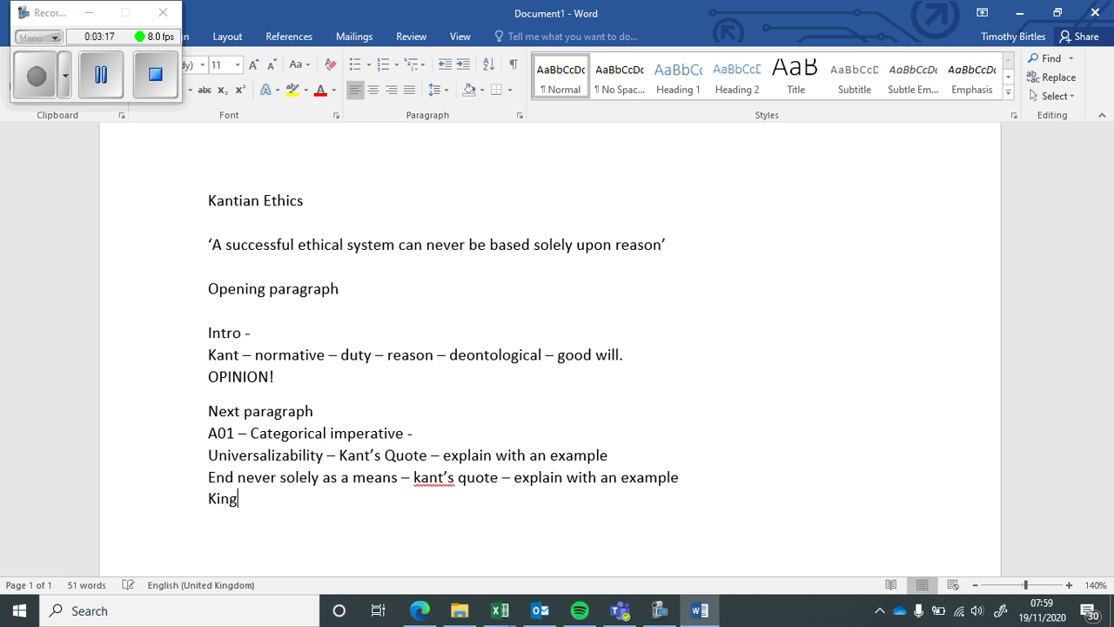
type("don")
key("BackSpace")
type("m of ends ")
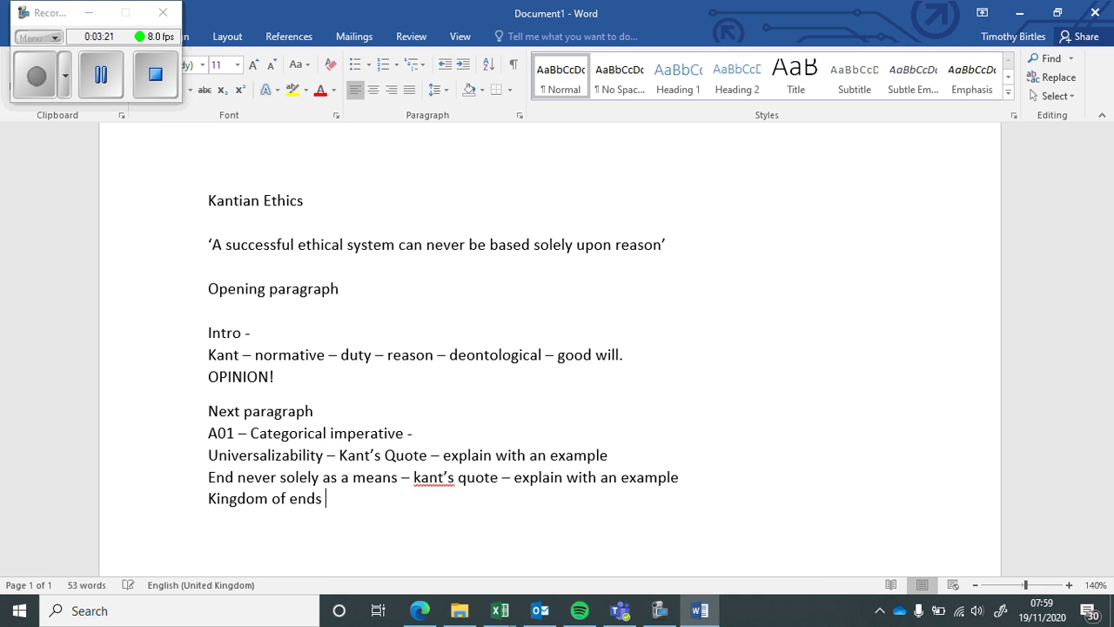
type("-Kant's quote - ")
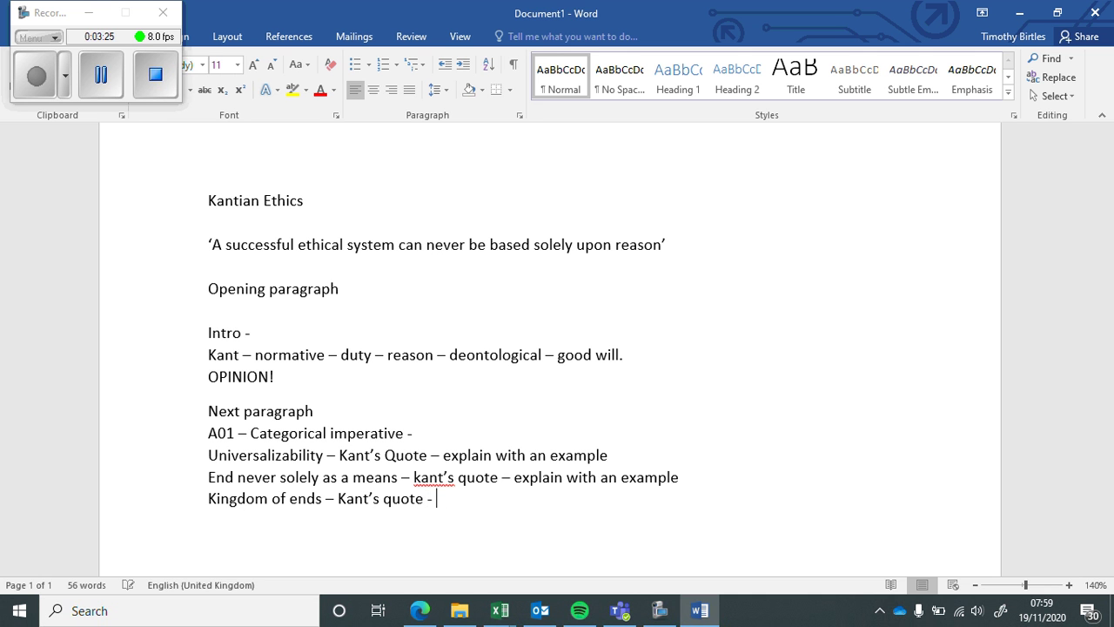
type("explain with a")
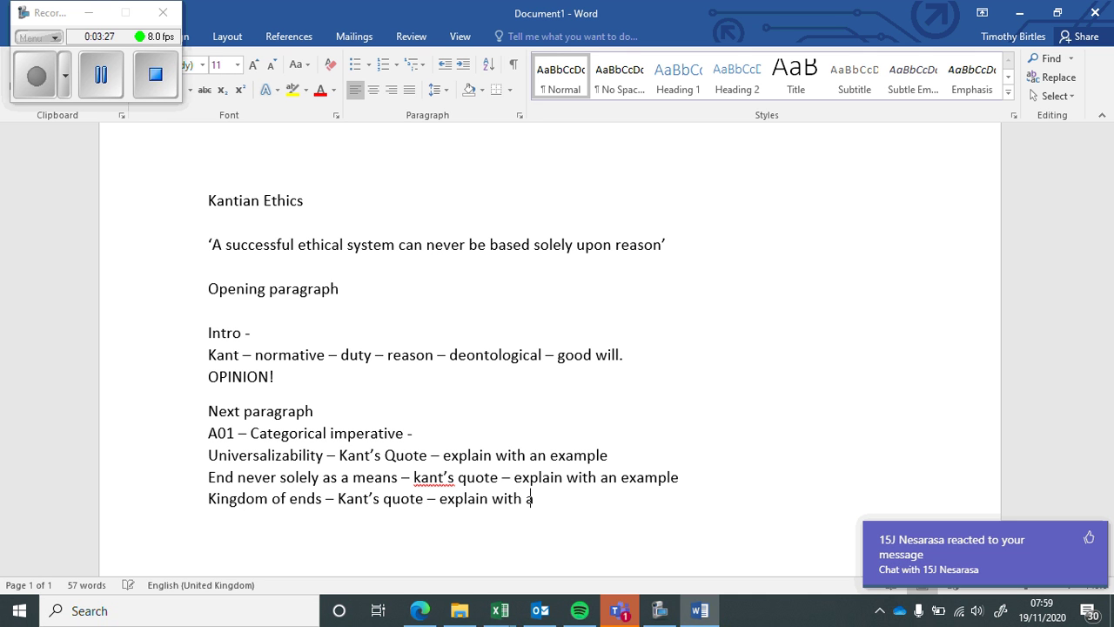
type("n example")
Add the line "A02 – strength of using reason – universal law for all – treats everyone equally – values human life" below the kingdom of ends line.
key("Return")
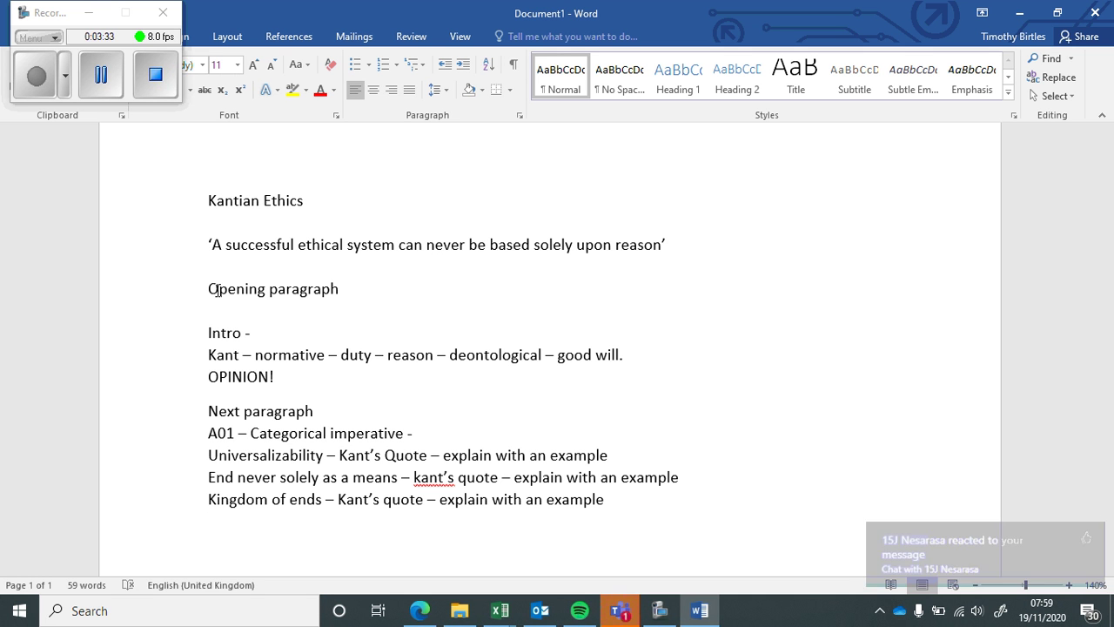
type("A")
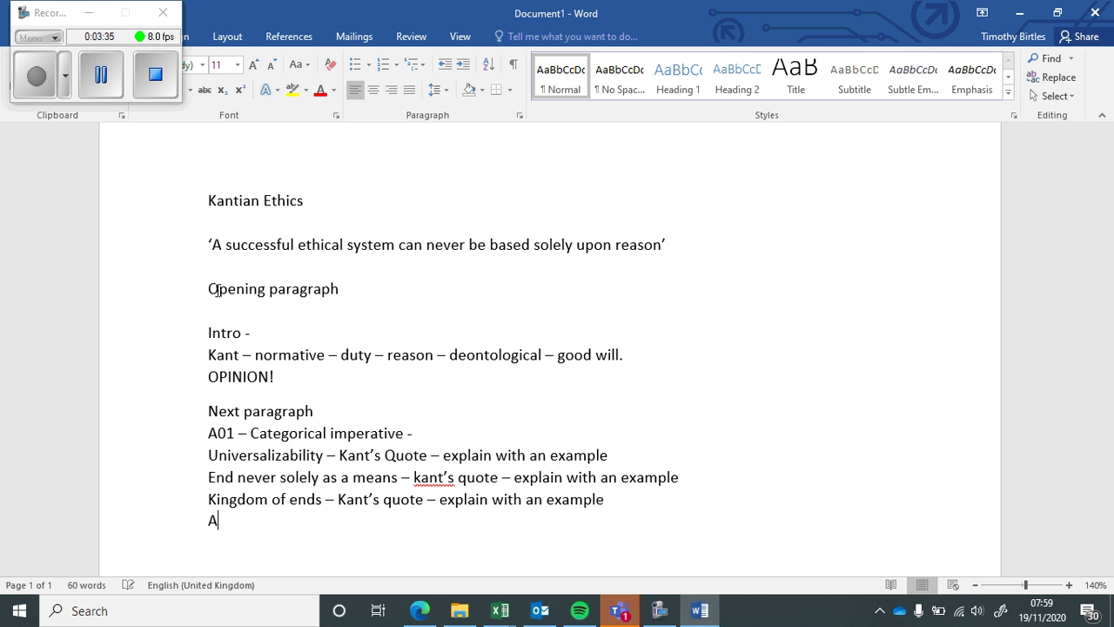
type("02 - streng")
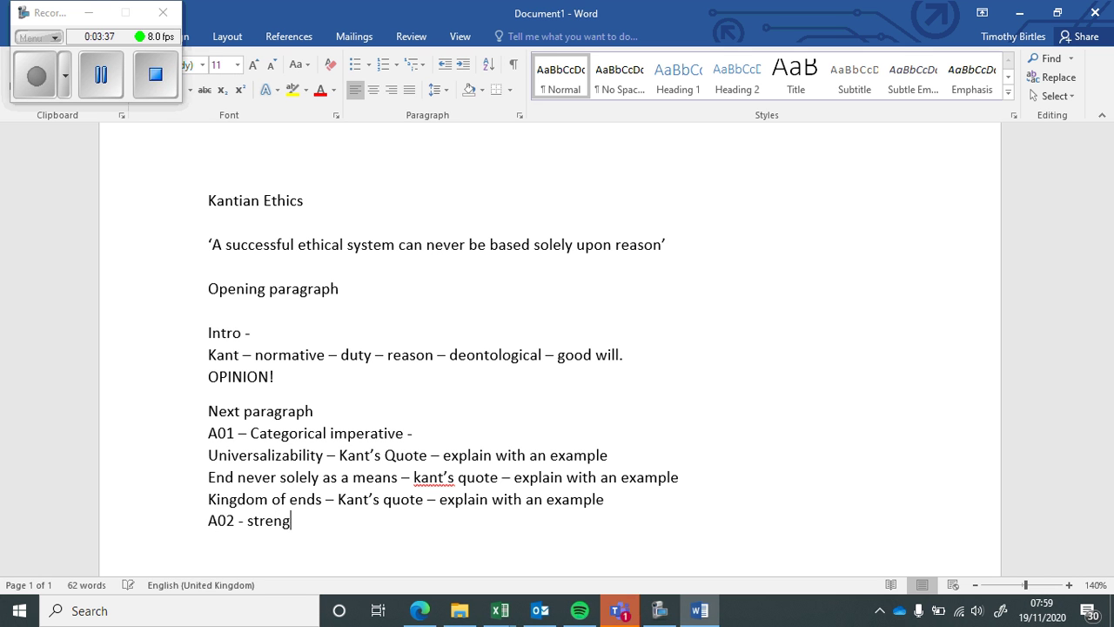
type("th of using reason")
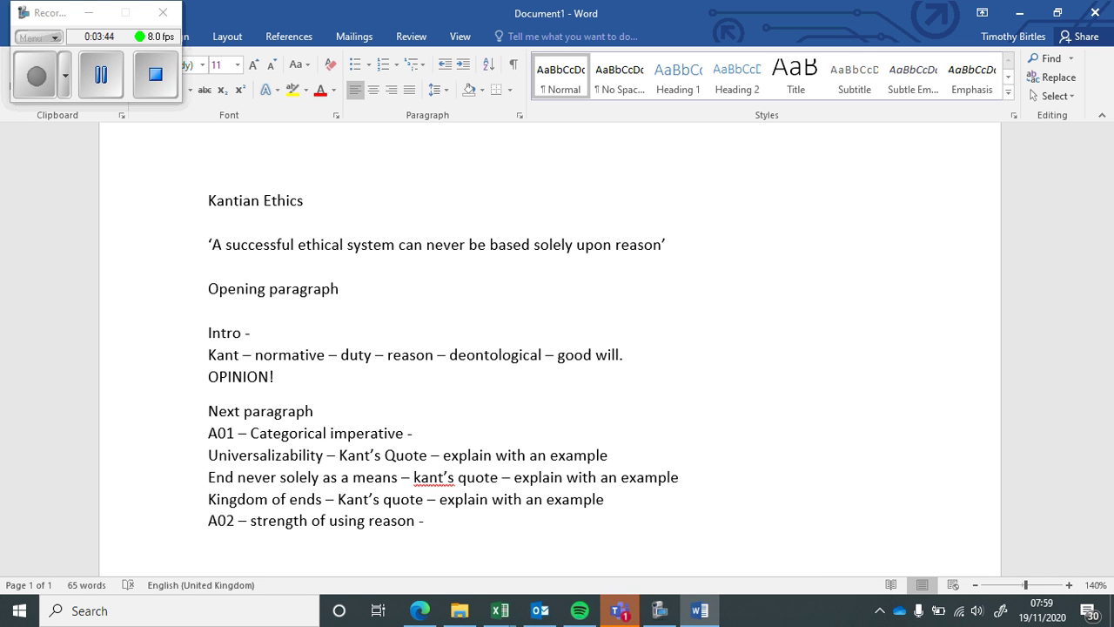
type("- universal law fo")
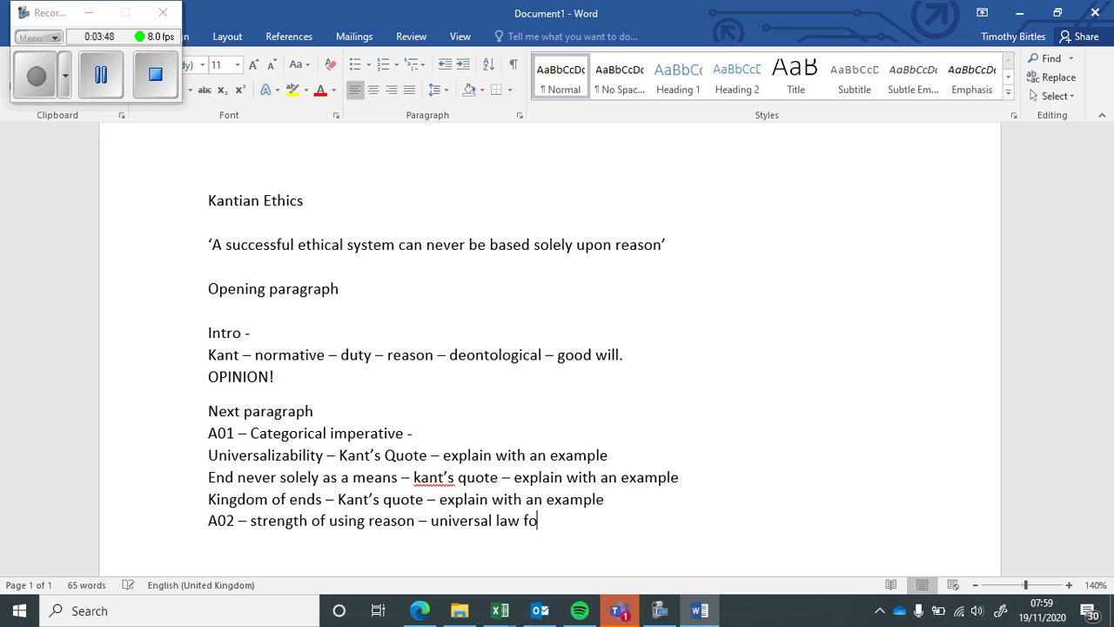
type("r all - ")
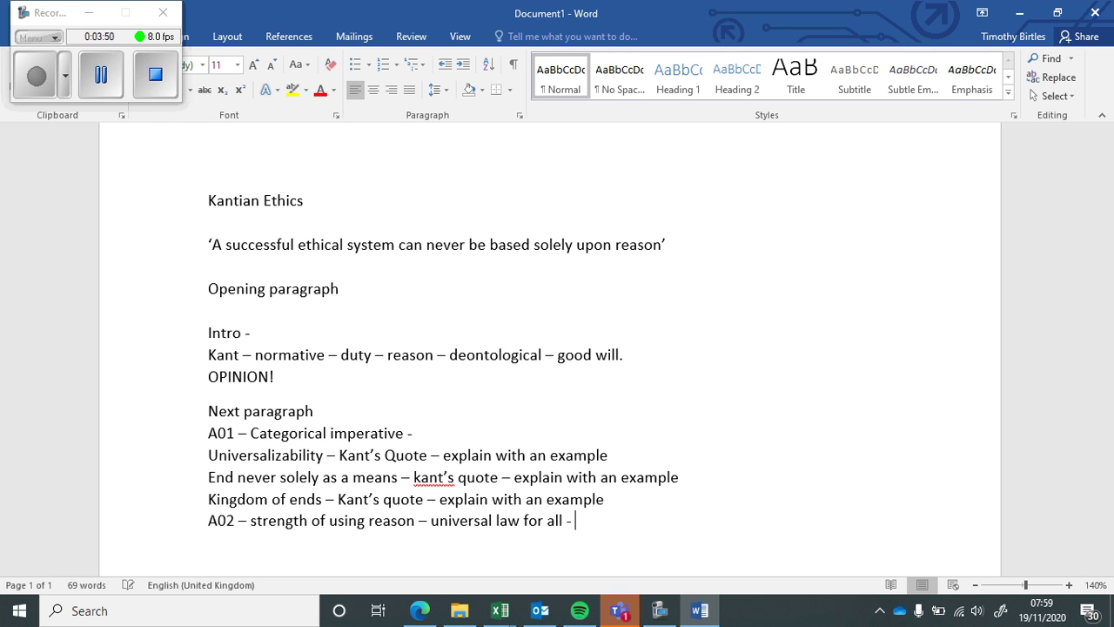
type("treats eve")
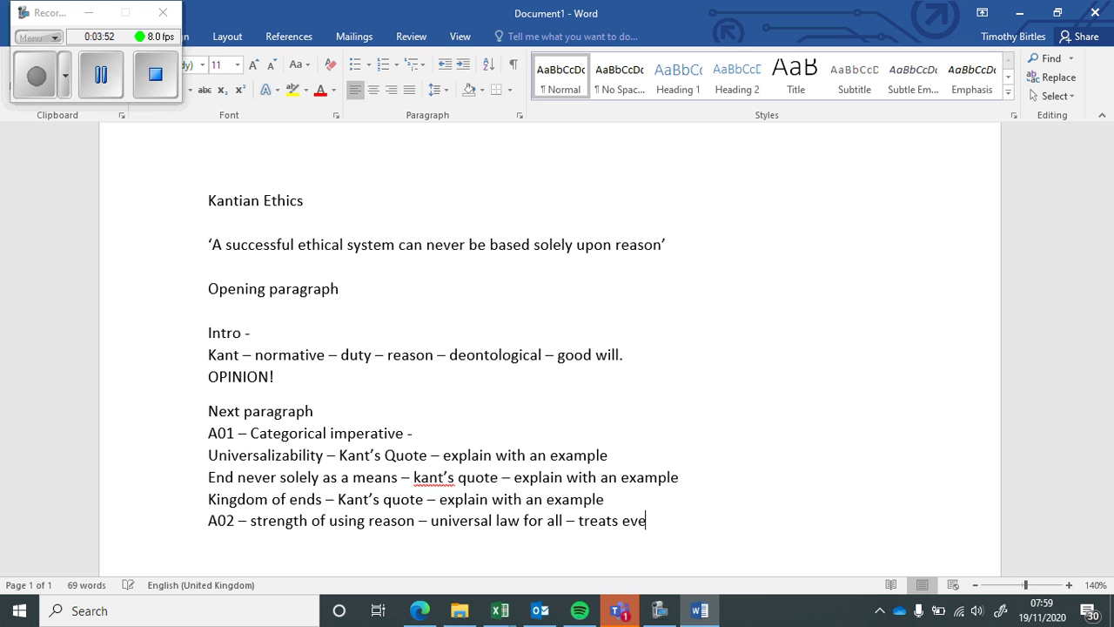
type("ryone equall")
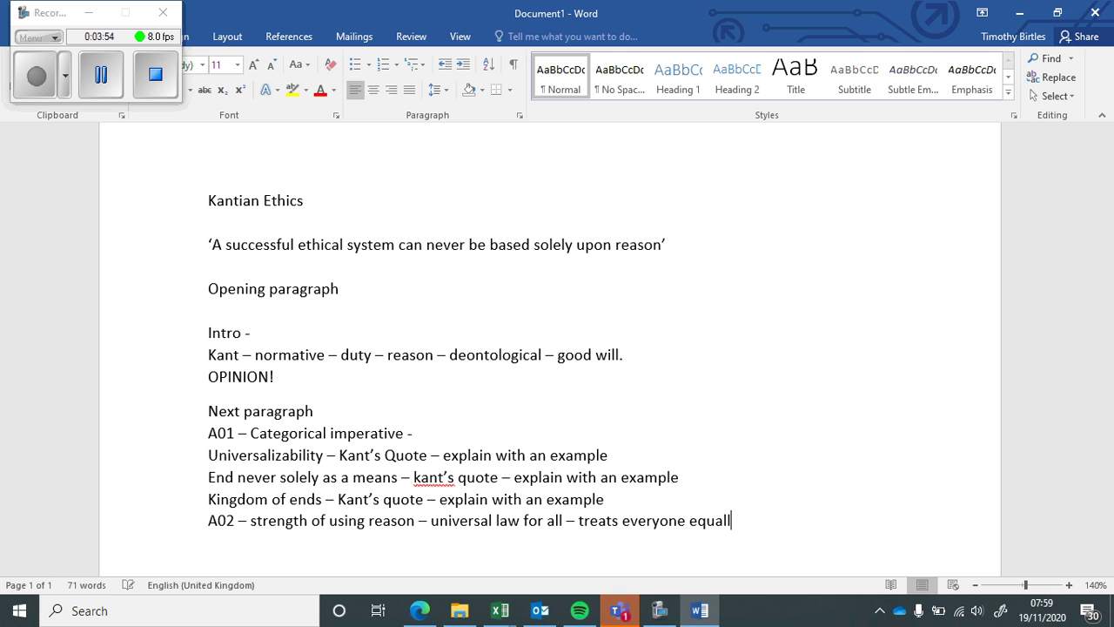
type("y - values")
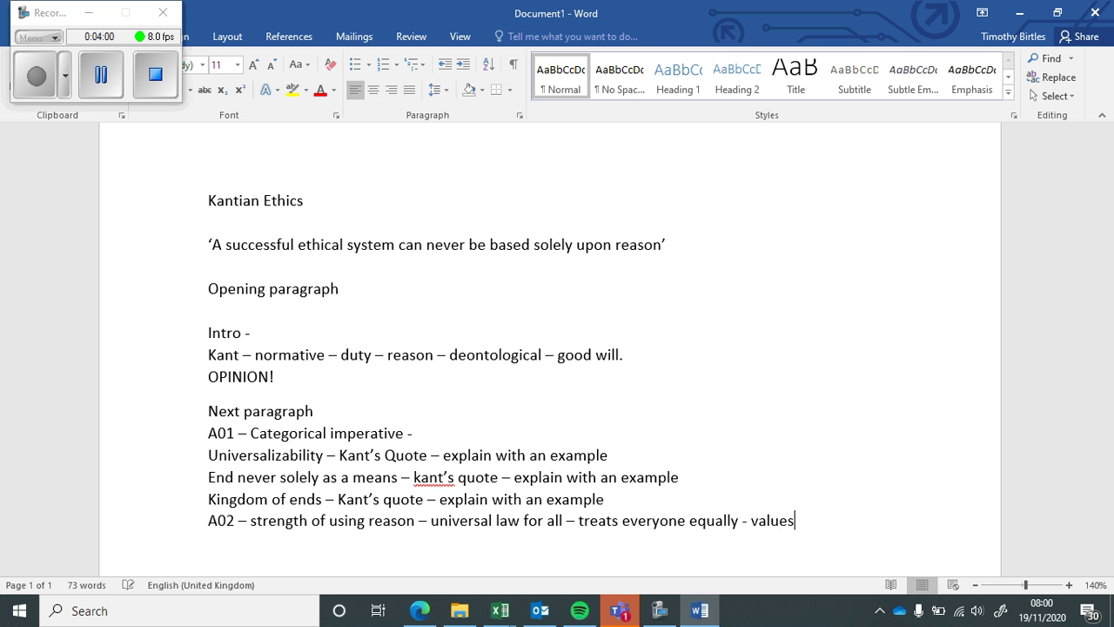
type(" human life")
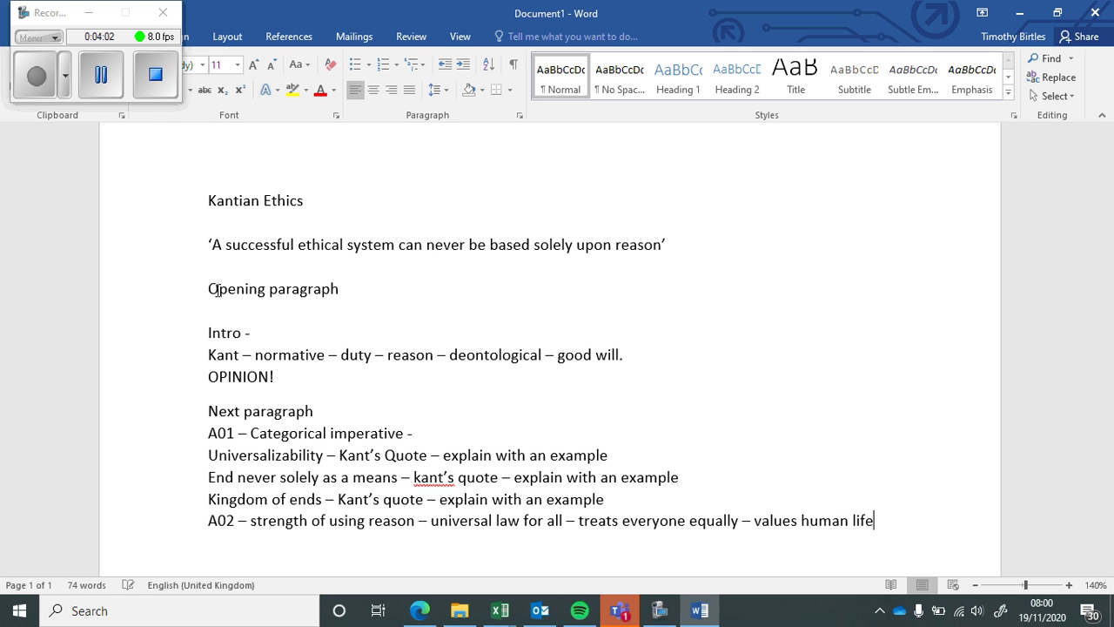
key("Return")
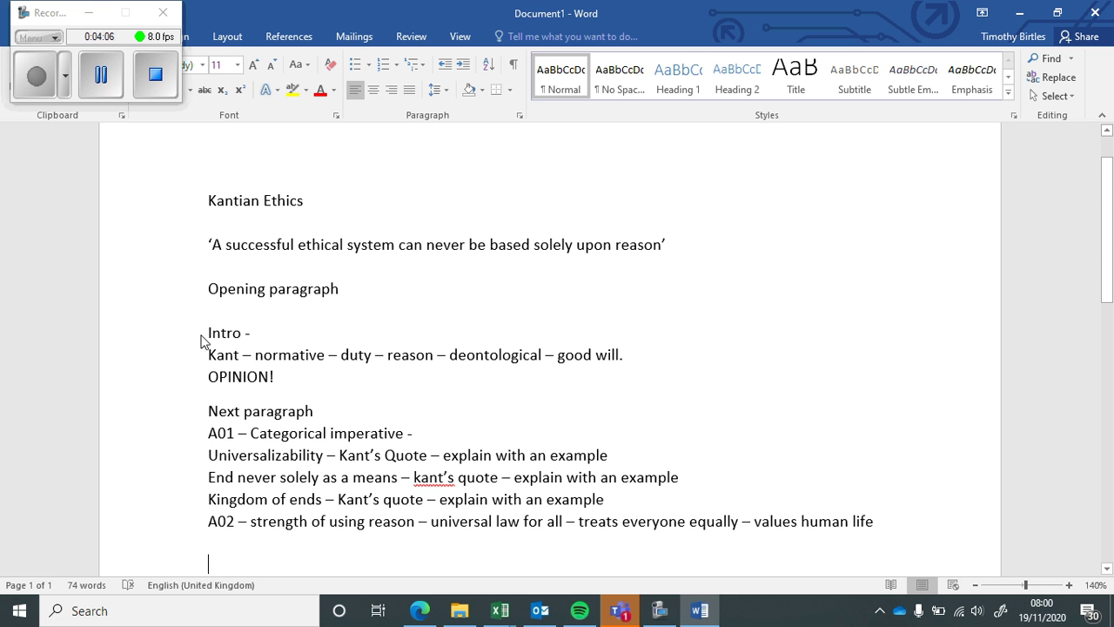
Insert the number 1 on its own line above "Intro -" and the number 2 above "Next paragraph".
left_click(203, 335)
type("1")
key("Return")
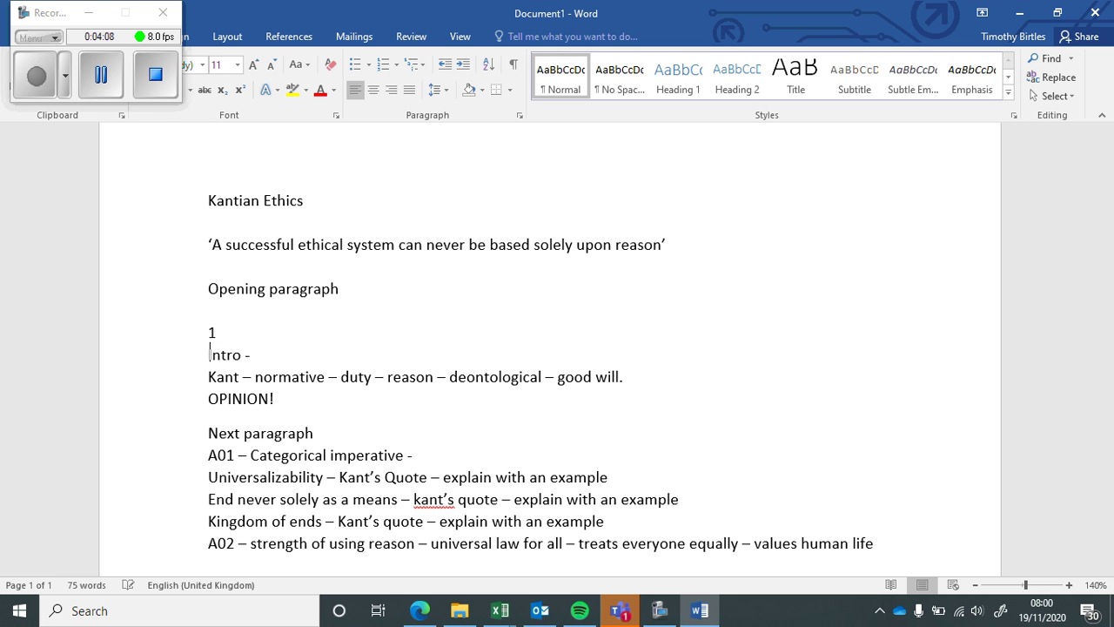
left_click(209, 432)
type("2")
key("Return")
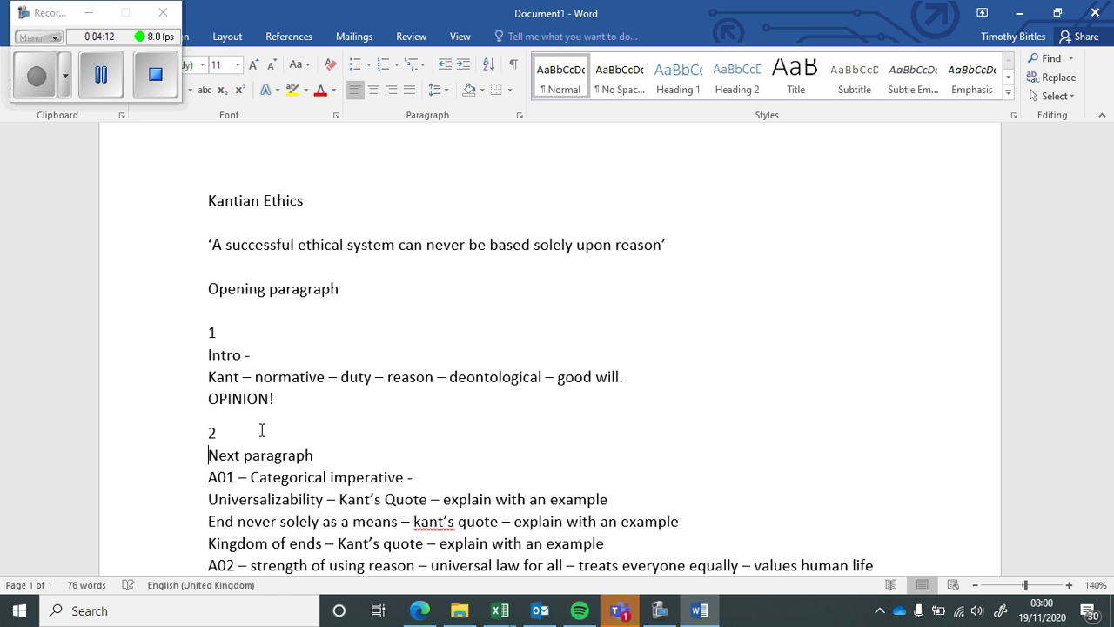
Add the paragraph numbers 3, 4 and 5 below the A02 line, leaving two blank lines after each number.
scroll(380, 503, "down", 2)
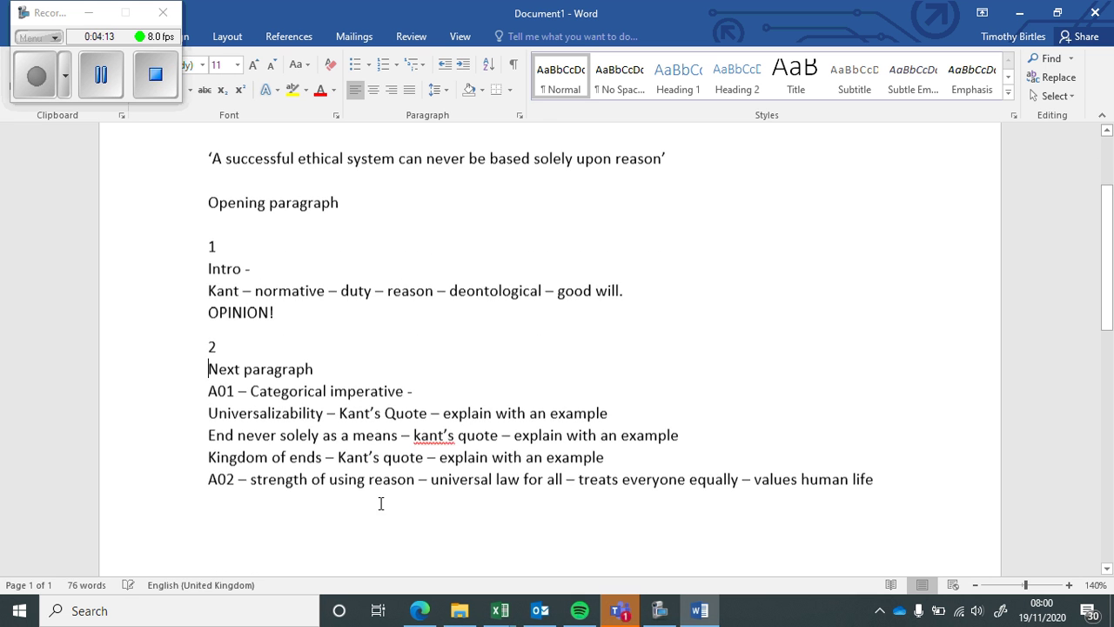
left_click(894, 468)
key("Return")
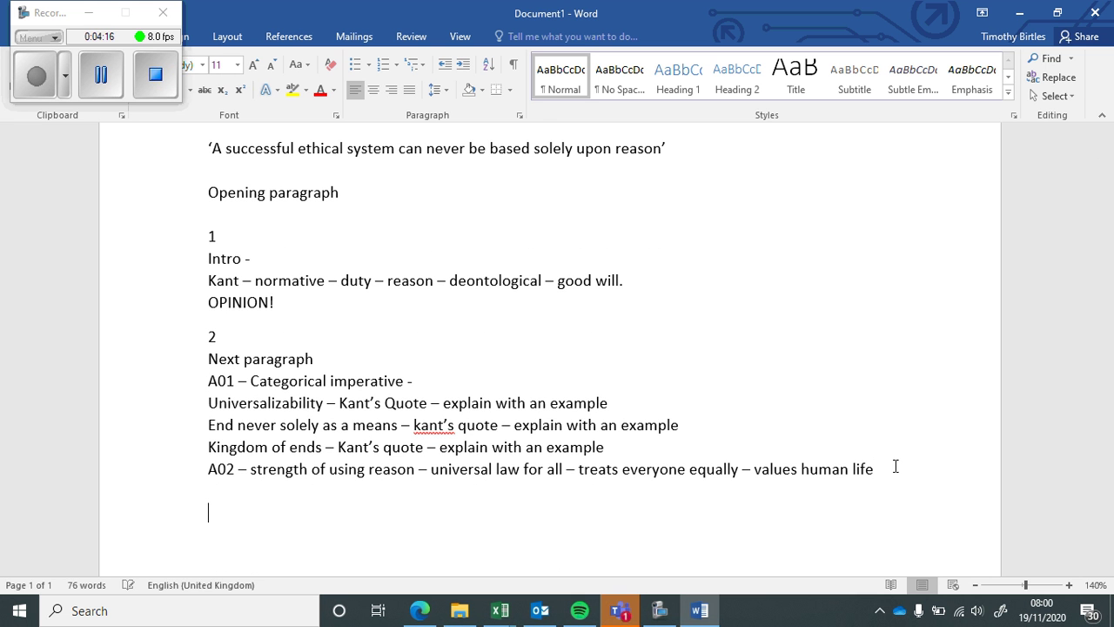
type("3")
key("Return")
key("Return")
key("Return")
type("4")
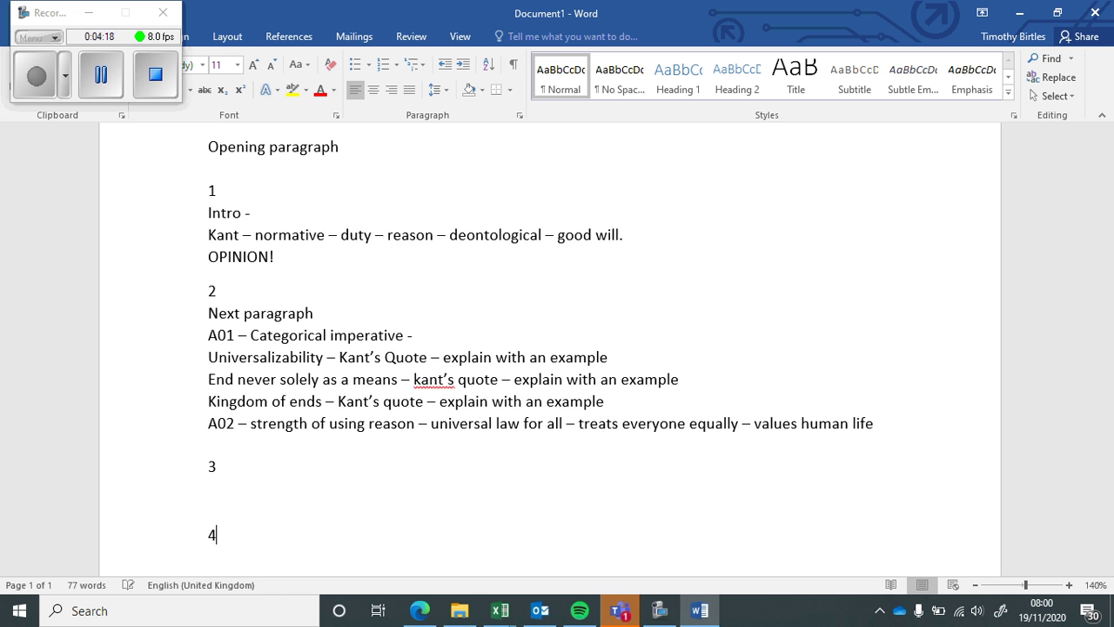
key("Return")
key("Return")
key("Return")
type("5")
key("Return")
key("Return")
key("Return")
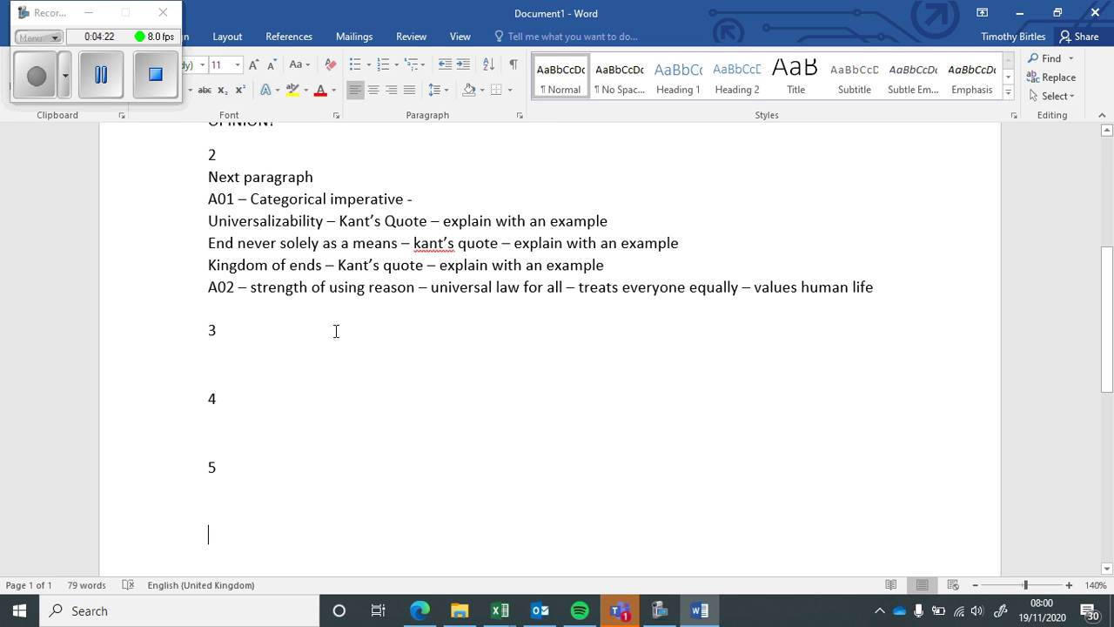
Label paragraph 3 "strengths", paragraph 4 "weakness" and paragraph 5 "strength", each following a dash.
type("- st")
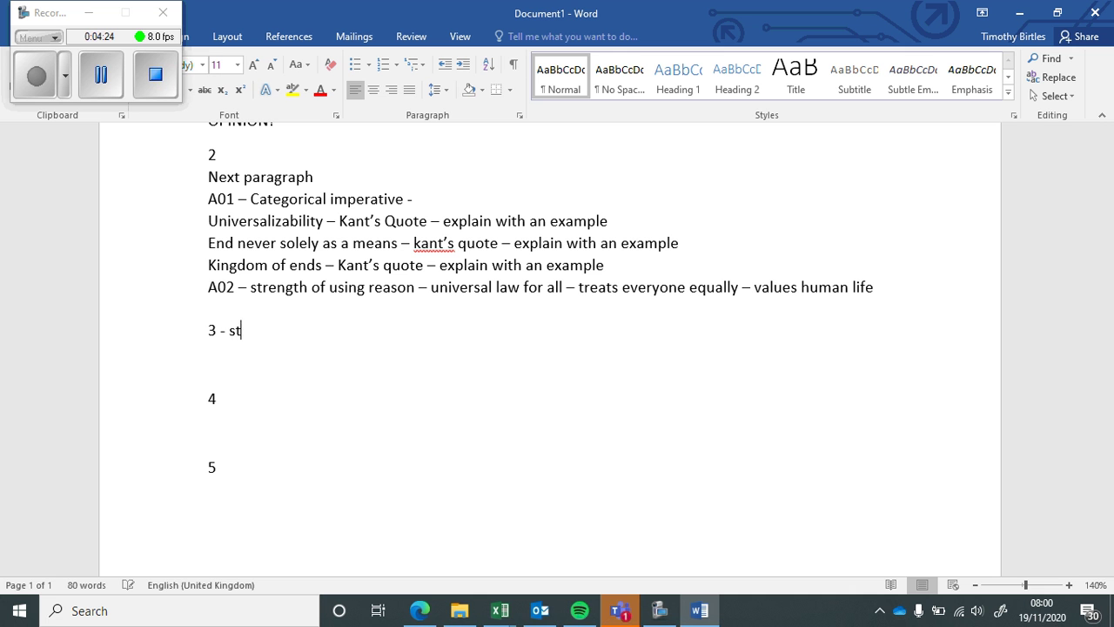
type("rengt")
key("BackSpace")
type("rengt")
type("hs")
type(" - weakness")
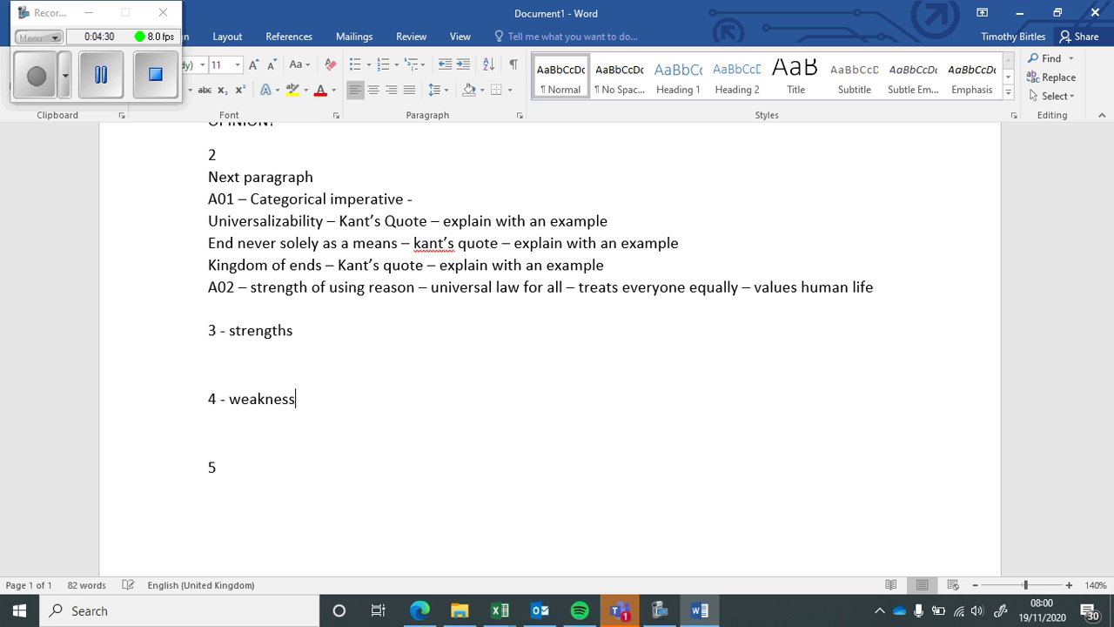
type(" - strength")
Extend the paragraph 4 weakness entry with "– axe-man can't expect individuals to simply follow reason above emotion".
left_click(296, 398)
type("- axe")
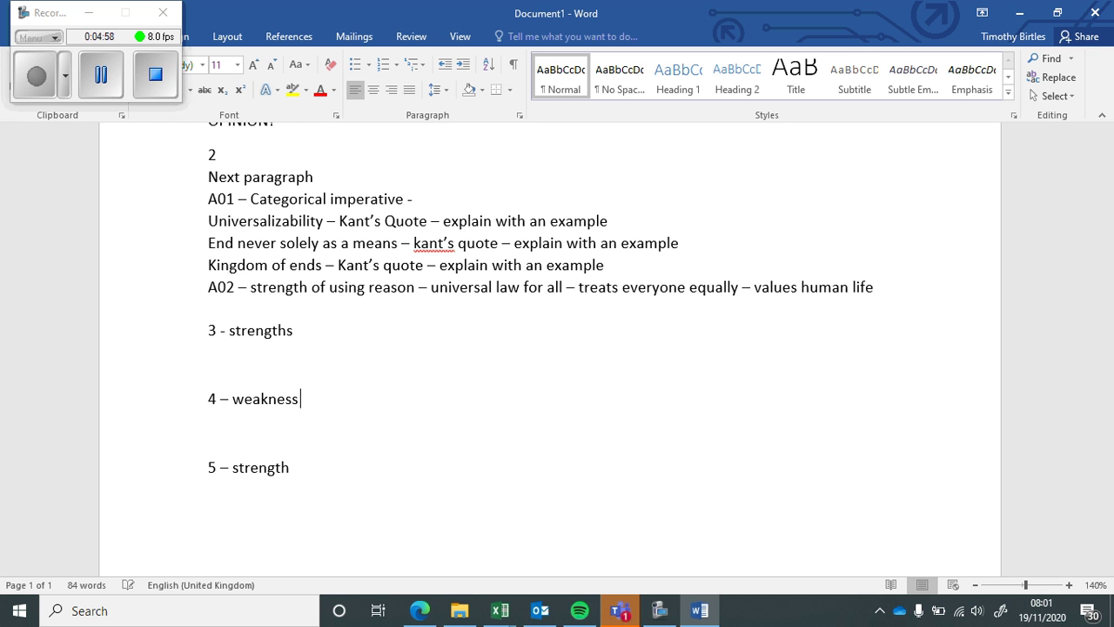
type("-man can")
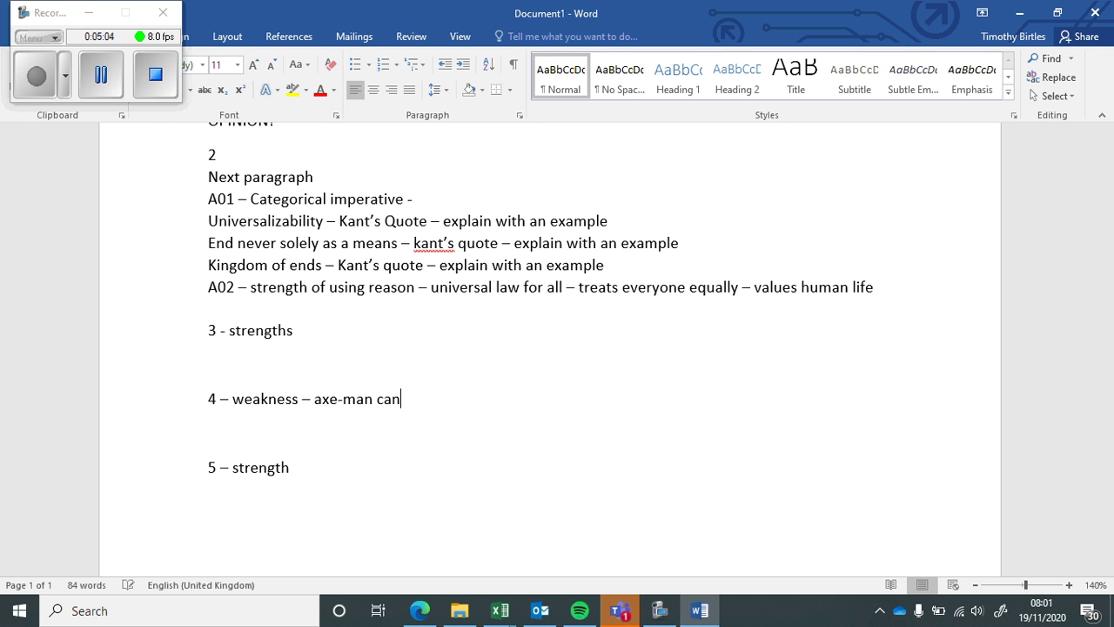
type("'t expect individuals to ")
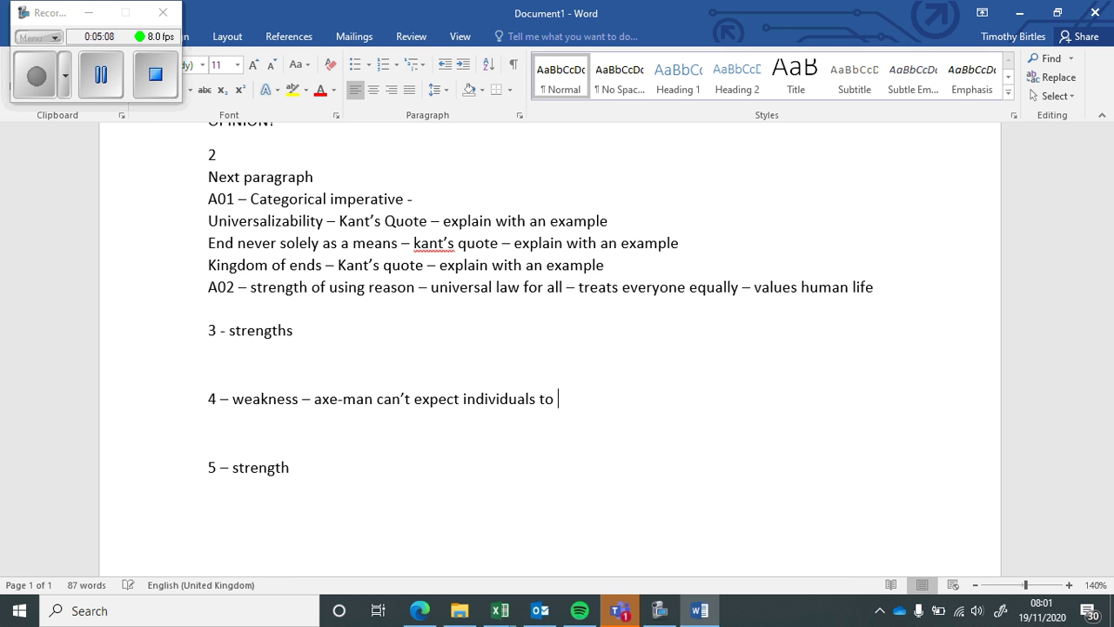
type("simplyfollow ")
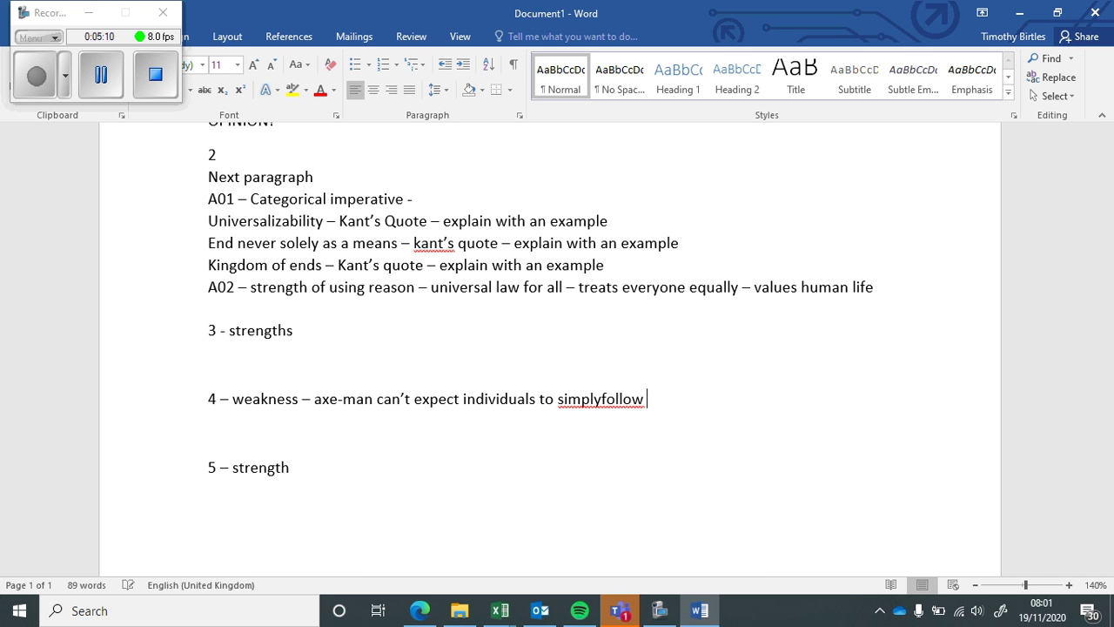
type("reason above emotion")
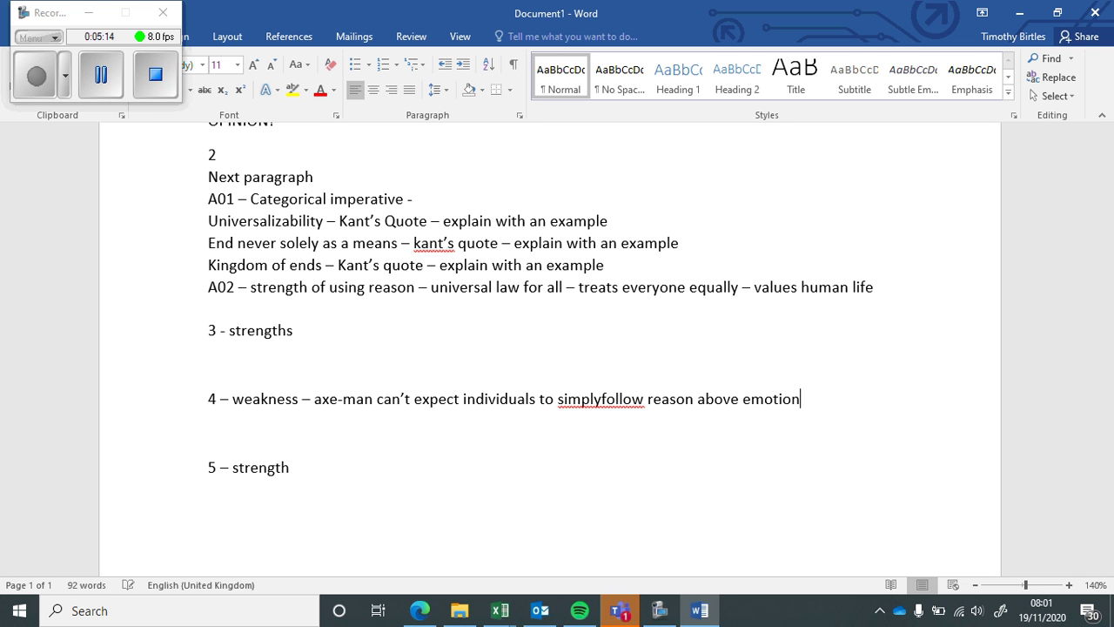
left_click(601, 400)
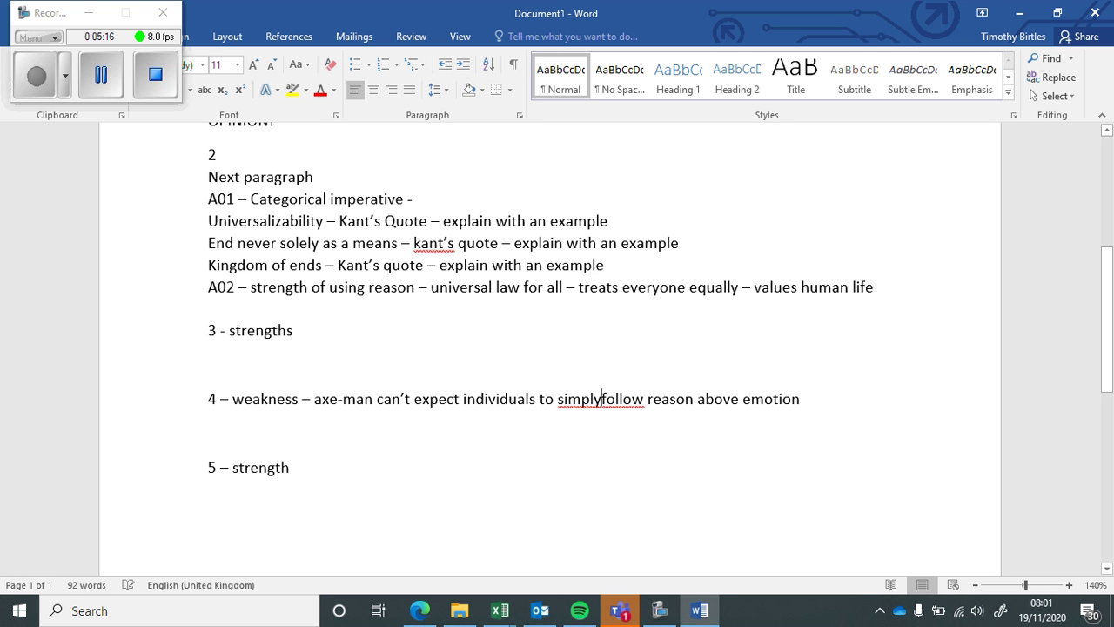
key("End")
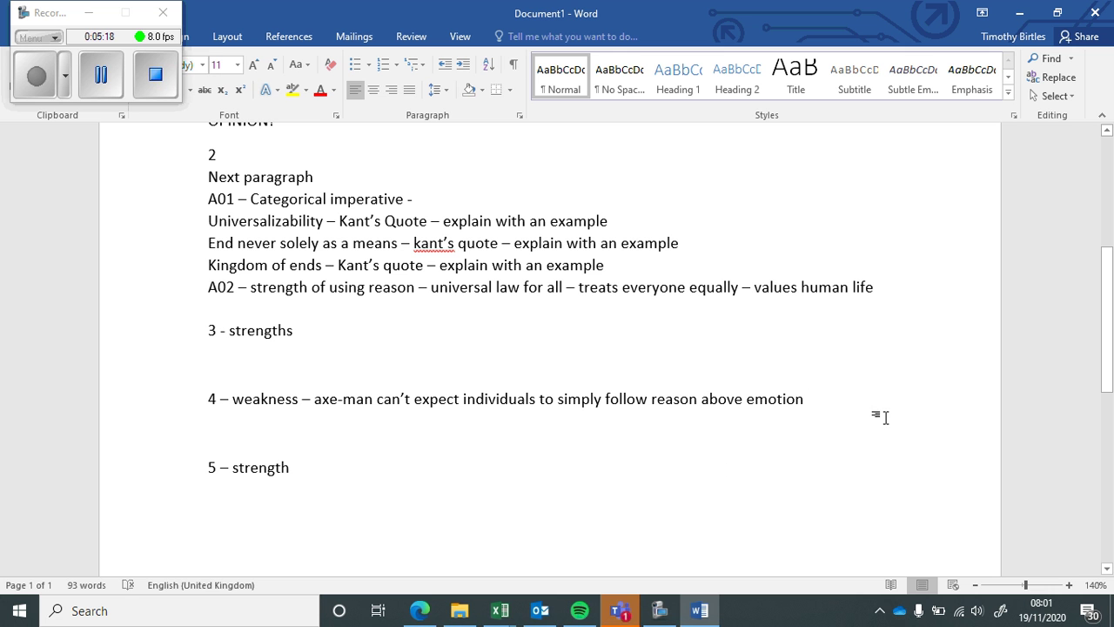
Extend the paragraph 4 weakness entry with "– utilitarianism is better – bentham.".
left_click(681, 468)
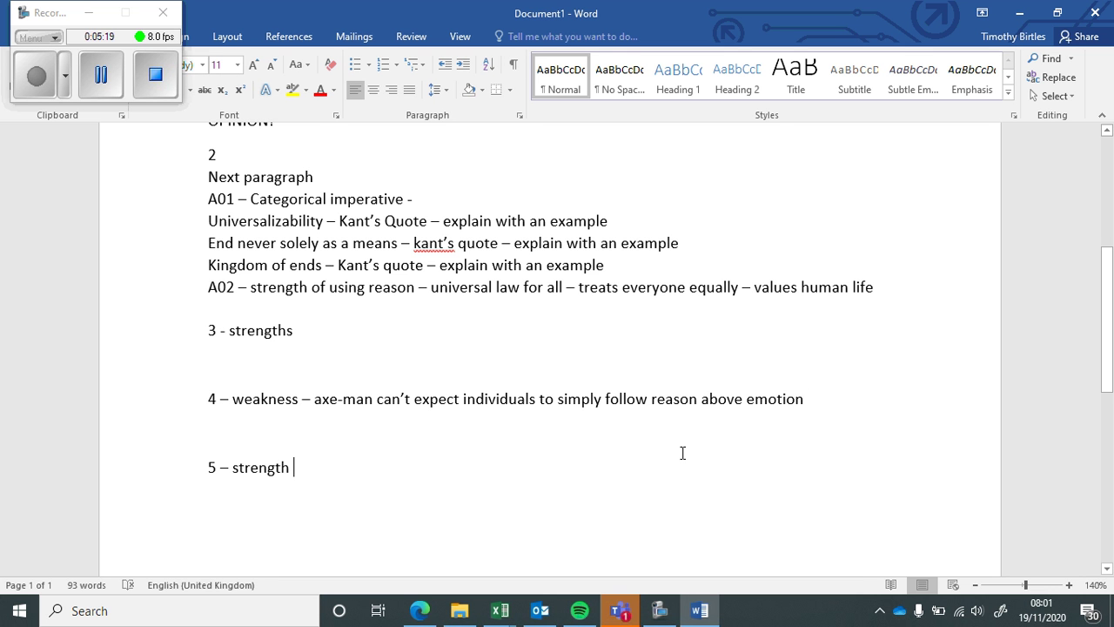
left_click(870, 400)
type("- utilit")
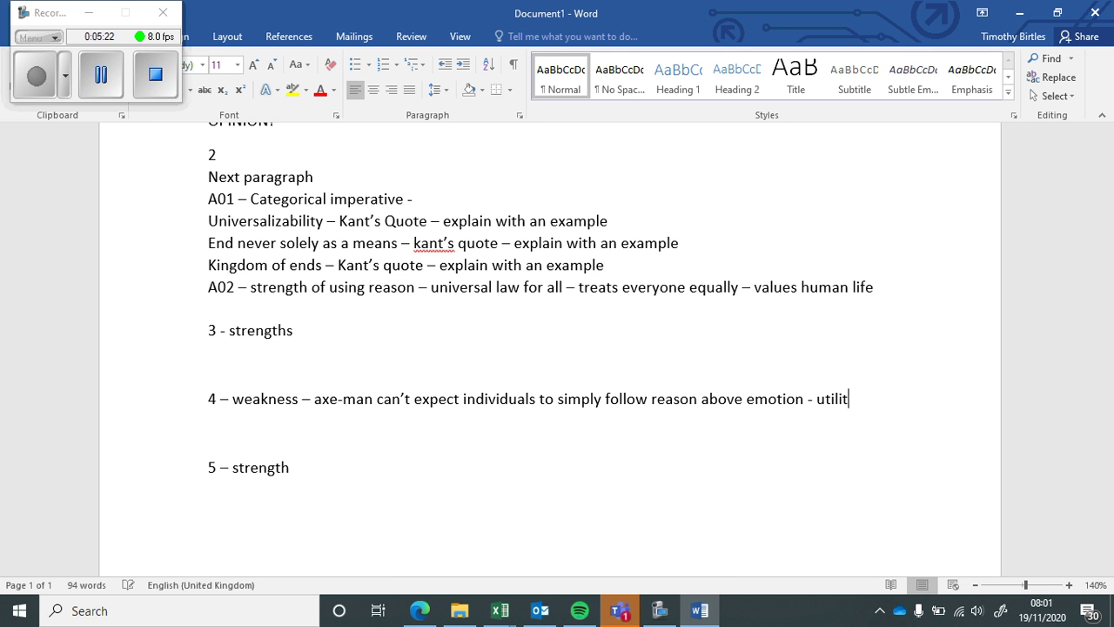
type("arianism is better ")
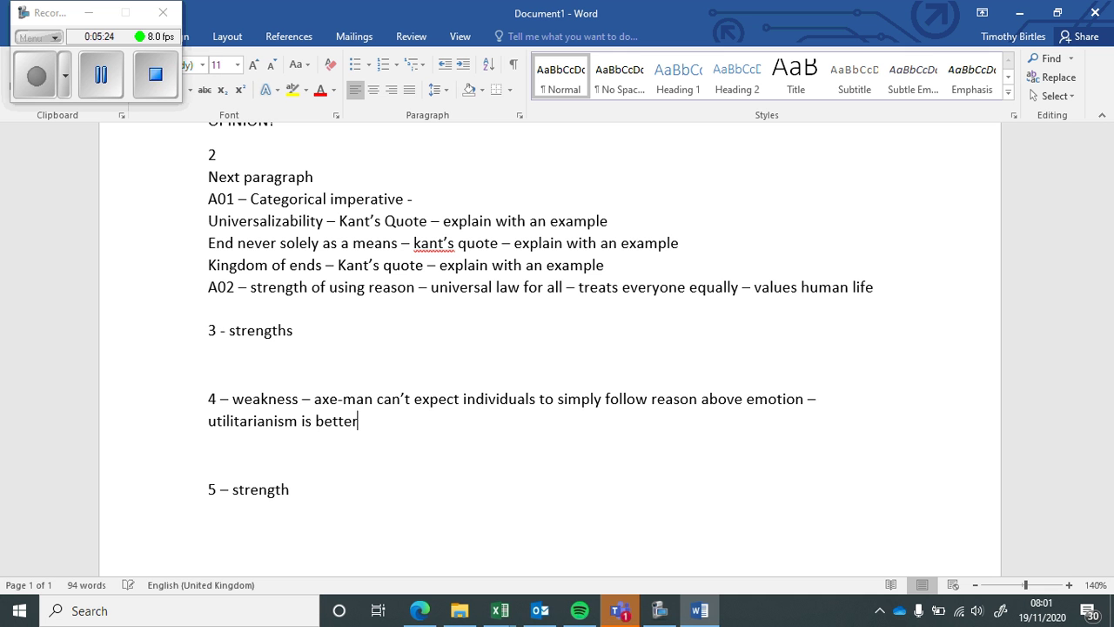
type("- bentham,")
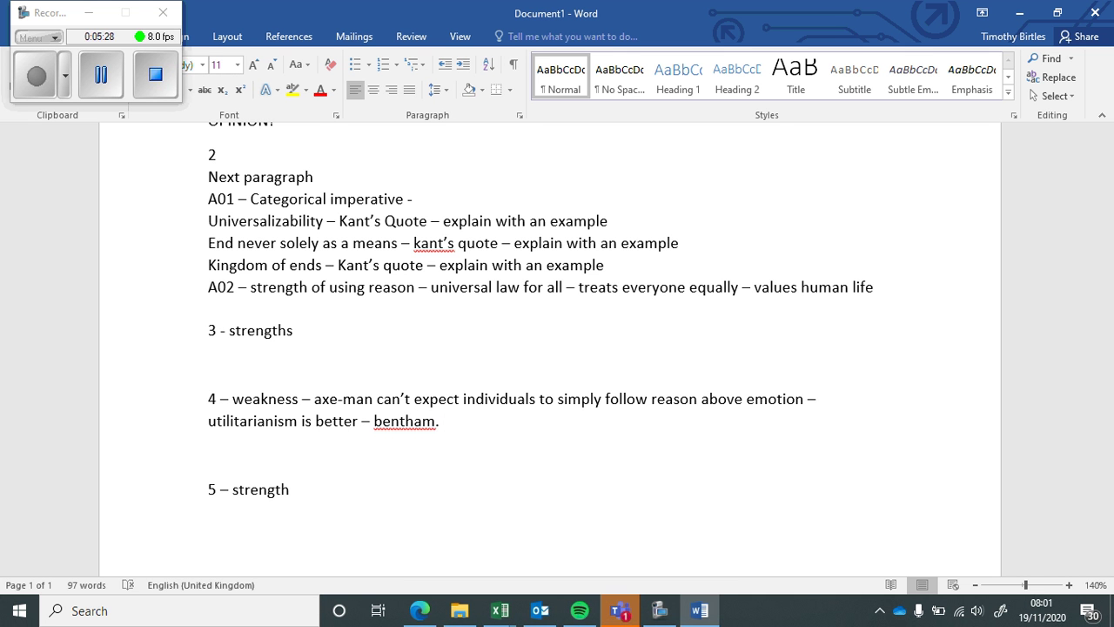
Capitalise the name "Bentham" at the end of the paragraph 4 entry.
left_click(382, 415)
key("BackSpace")
type("B")
left_click(462, 426)
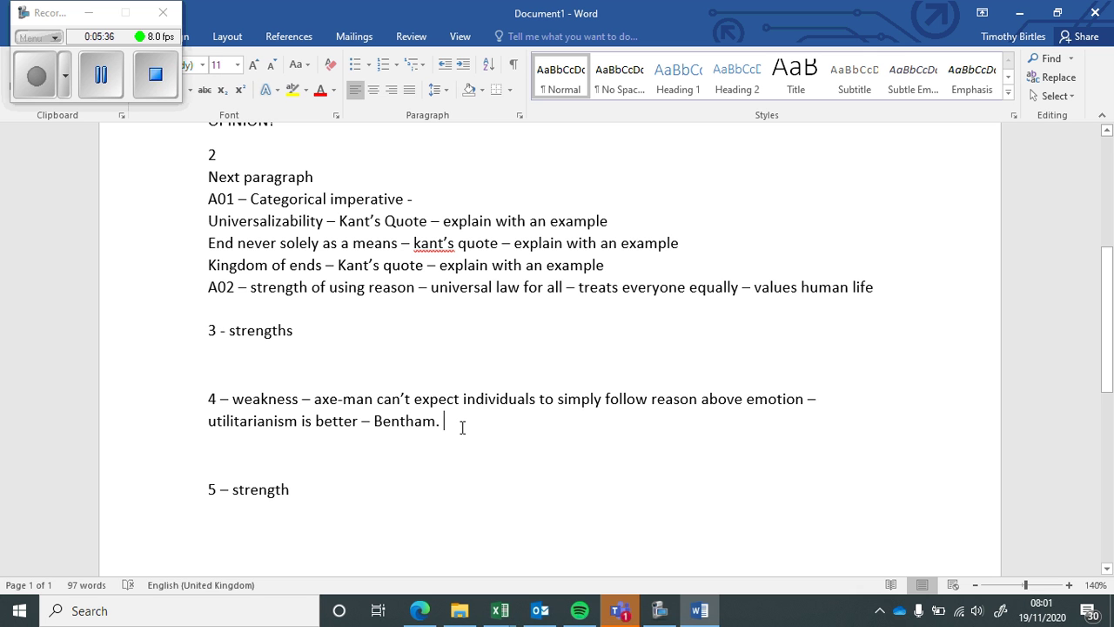
Begin a line with "Wed" below the paragraph 5 entry, leaving one blank line between, and check the date in the system calendar.
left_click(415, 494)
key("Return")
key("Return")
type("Wed")
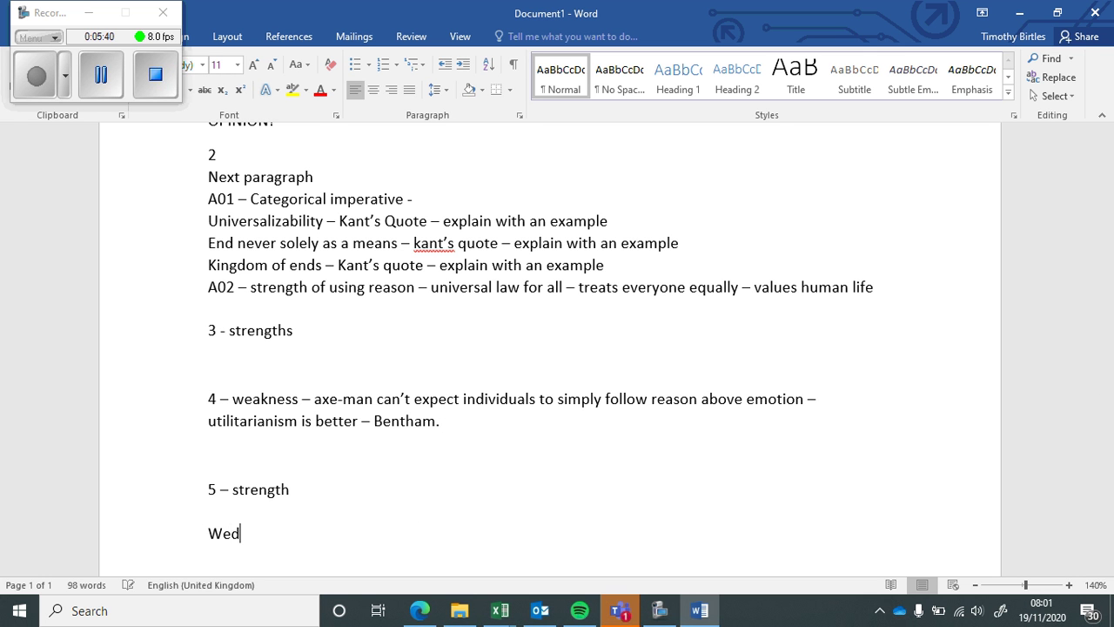
left_click(1042, 610)
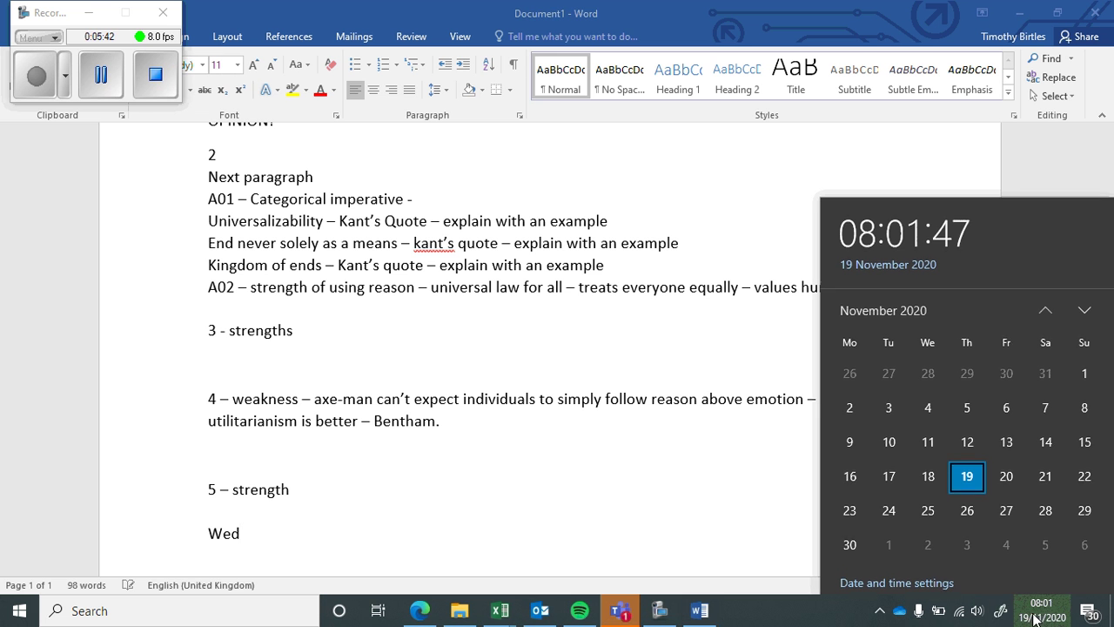
left_click(256, 536)
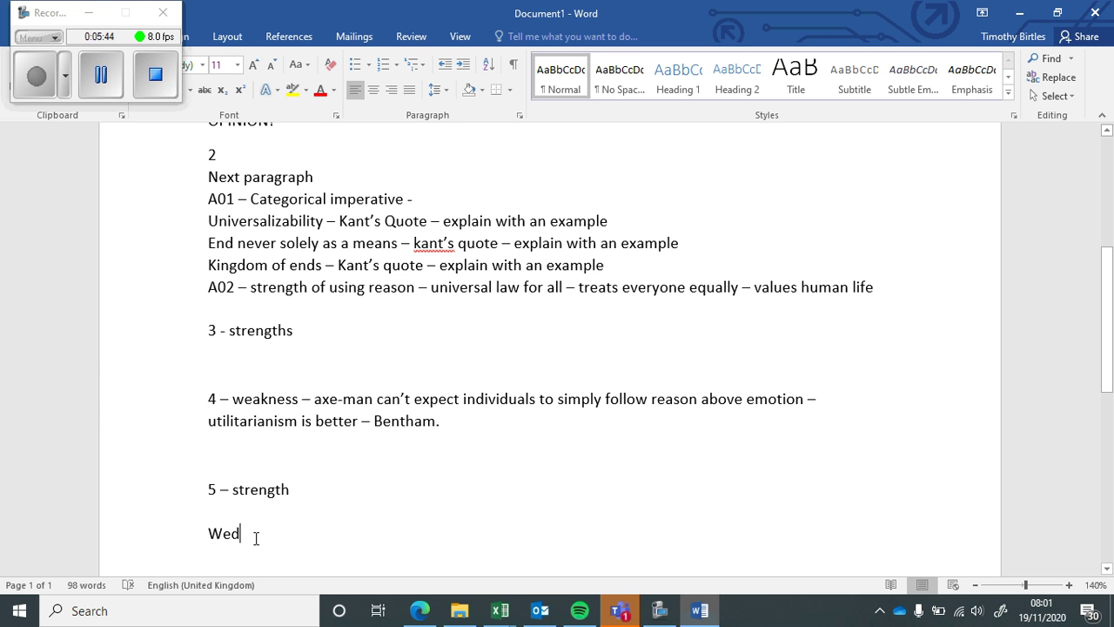